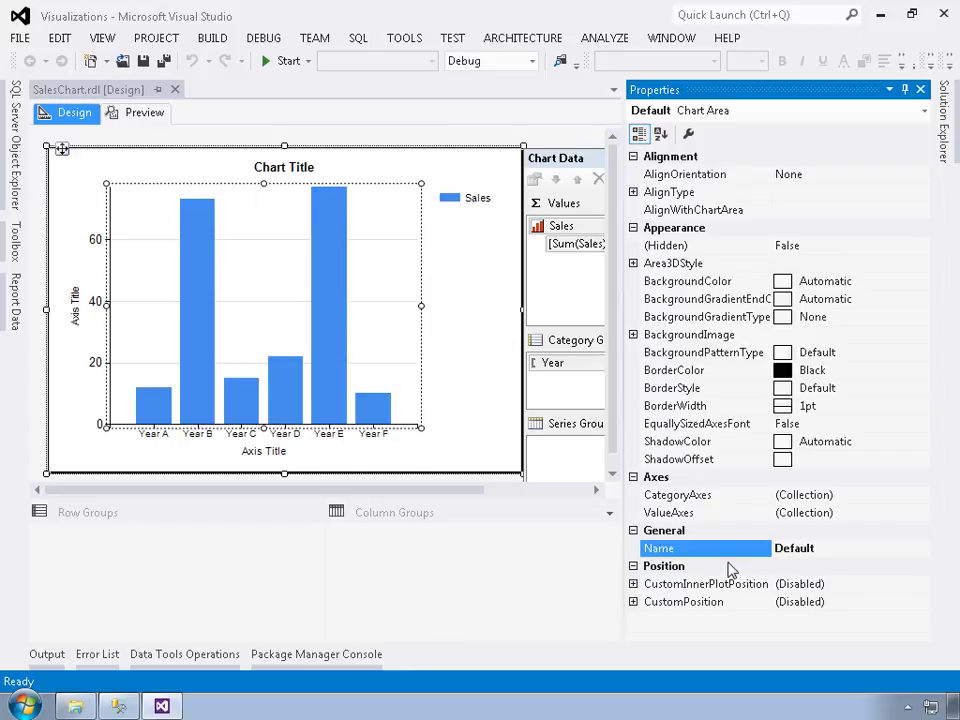
Step: Inspect the properties of the chart's legend, title, vertical axis title, gridlines and Sales series one after another
click(475, 203)
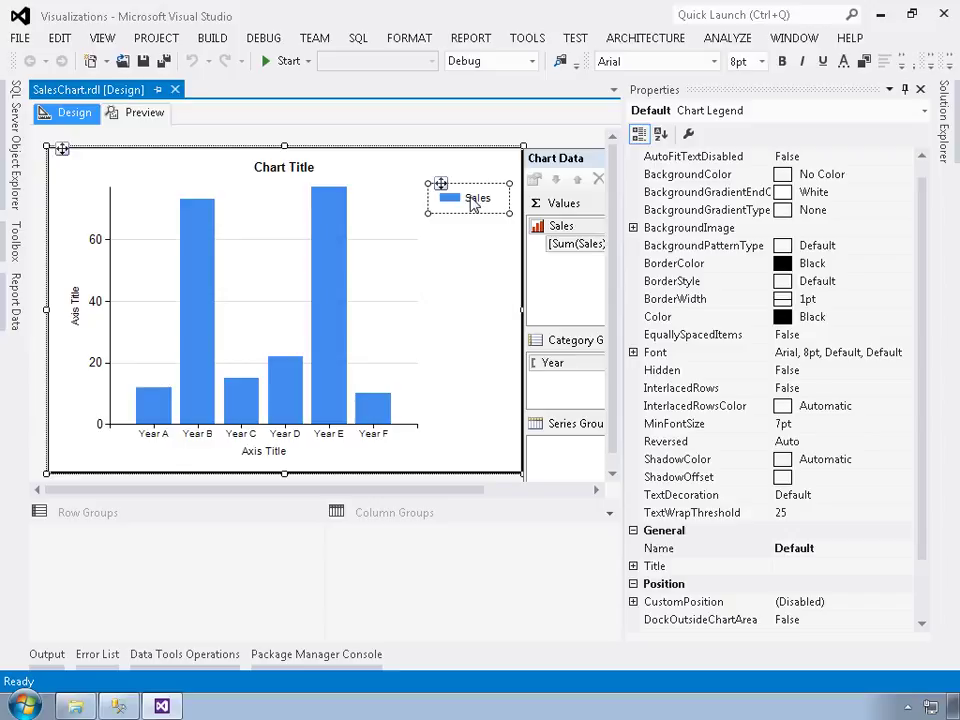
click(296, 170)
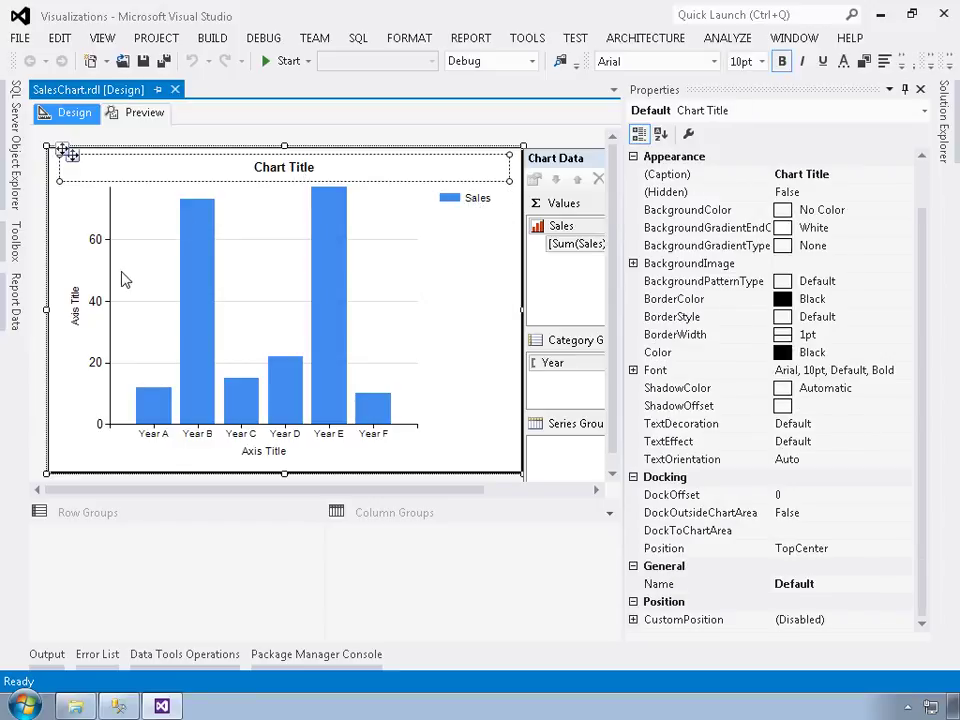
click(74, 298)
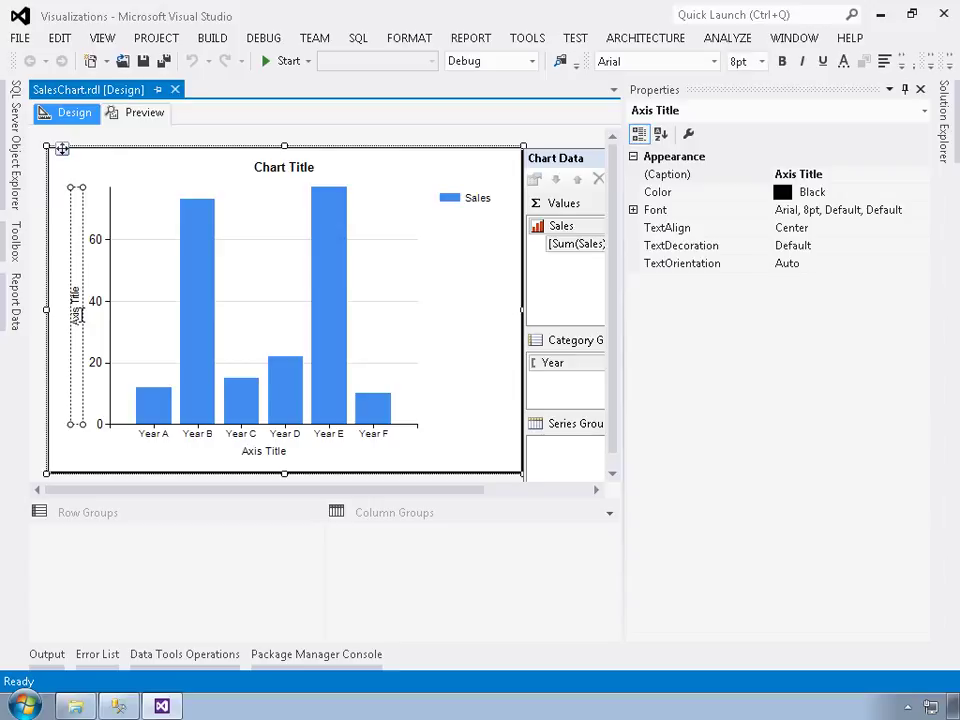
right_click(226, 306)
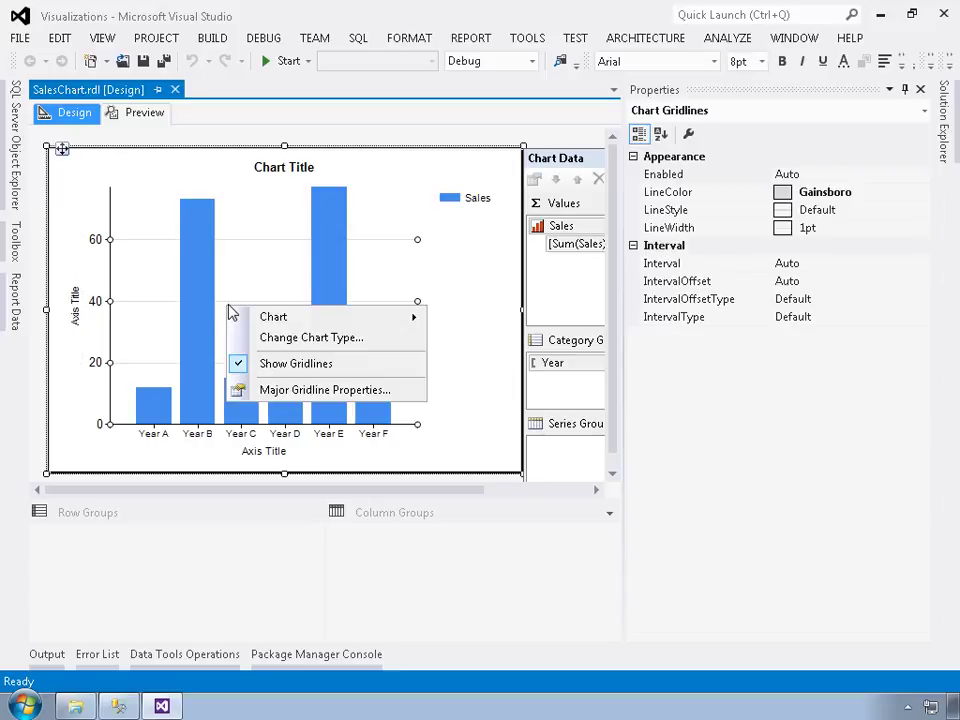
click(205, 305)
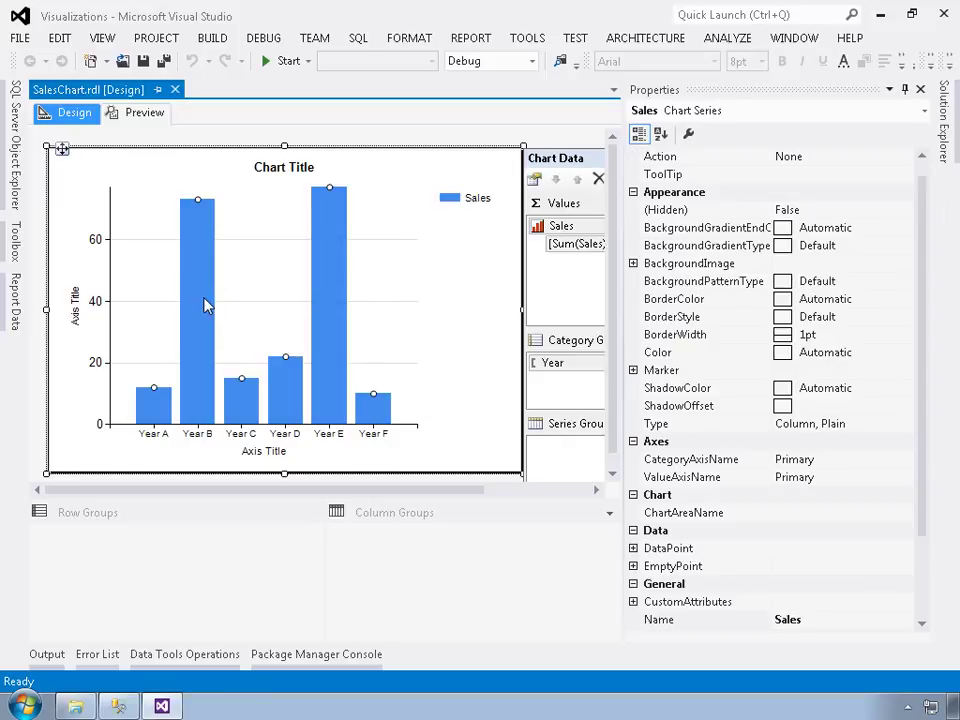
Step: Review the chart area's 3D options in its properties dialog and leave without making changes
click(143, 274)
right_click(143, 274)
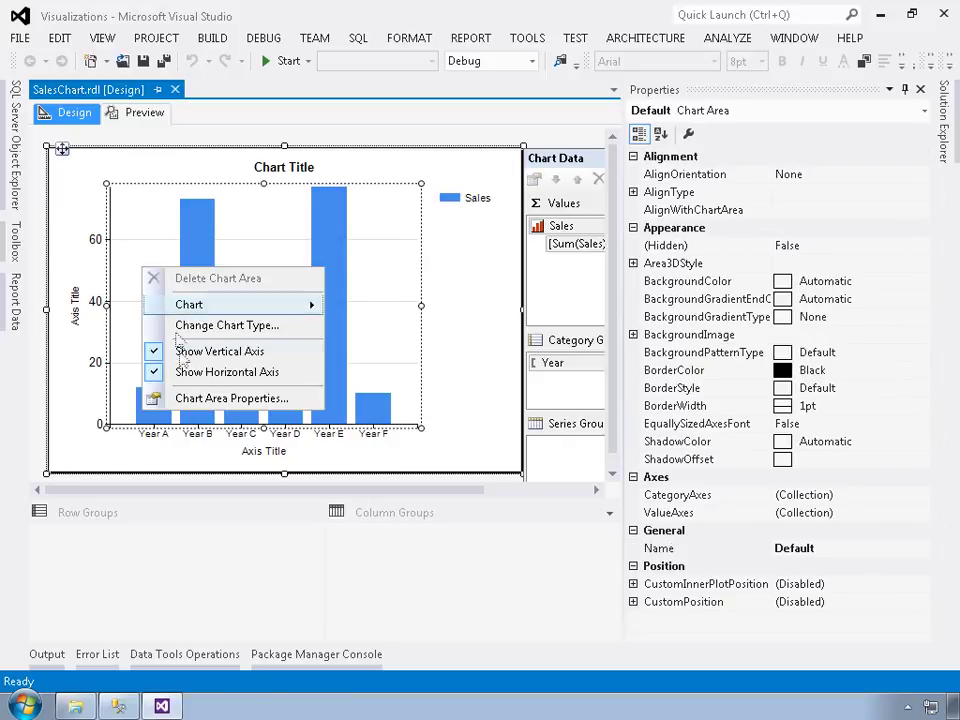
click(205, 400)
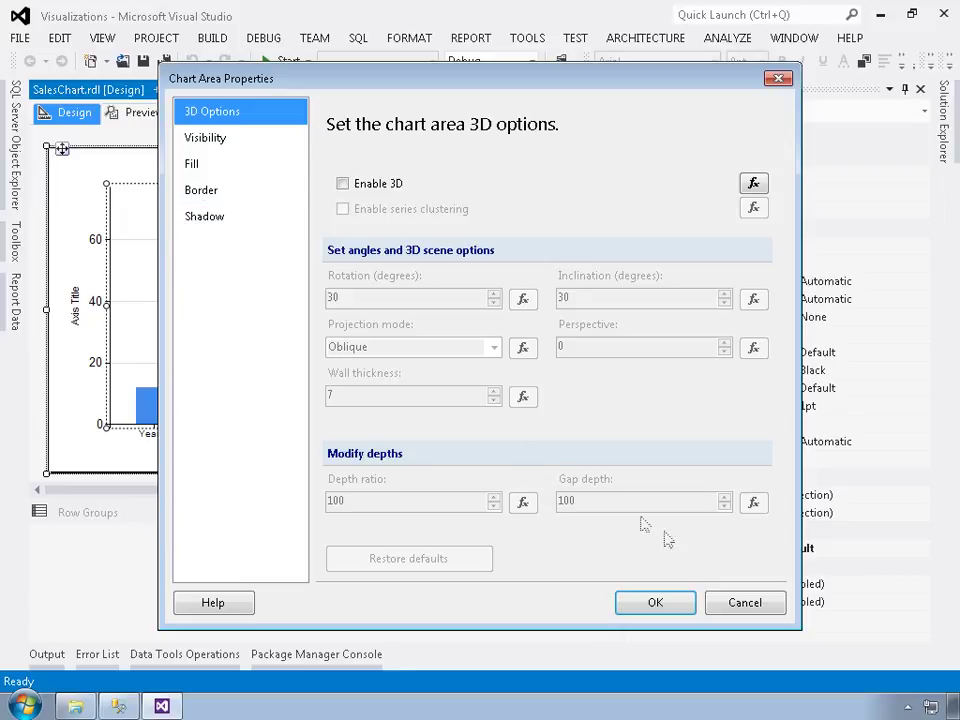
click(744, 603)
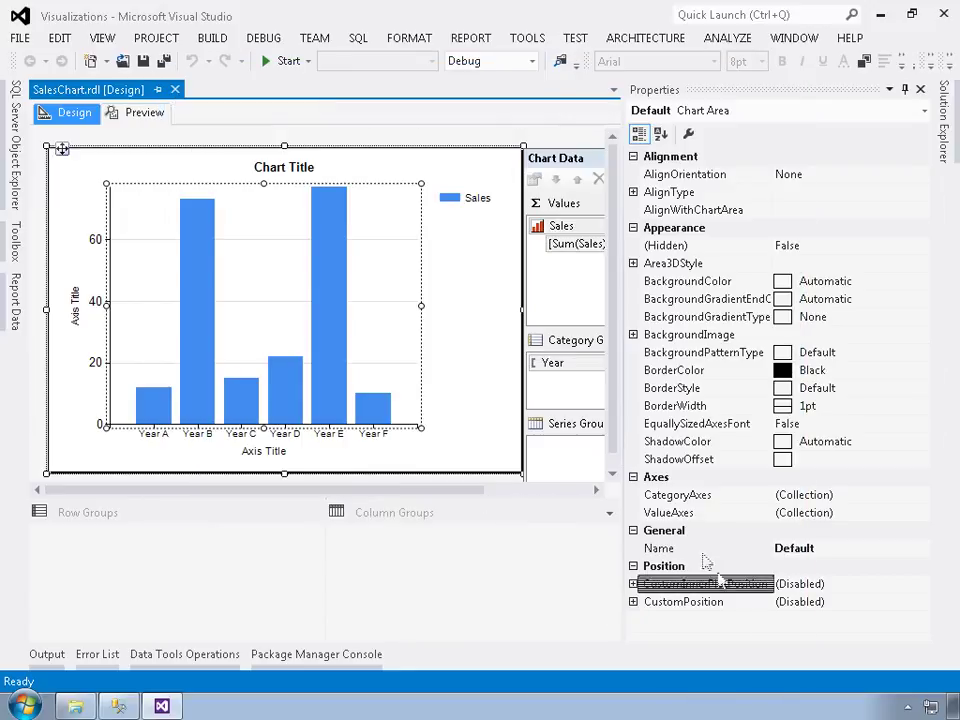
Step: Review the legend's layout, position and docking settings in its properties dialog and leave without making changes
click(483, 203)
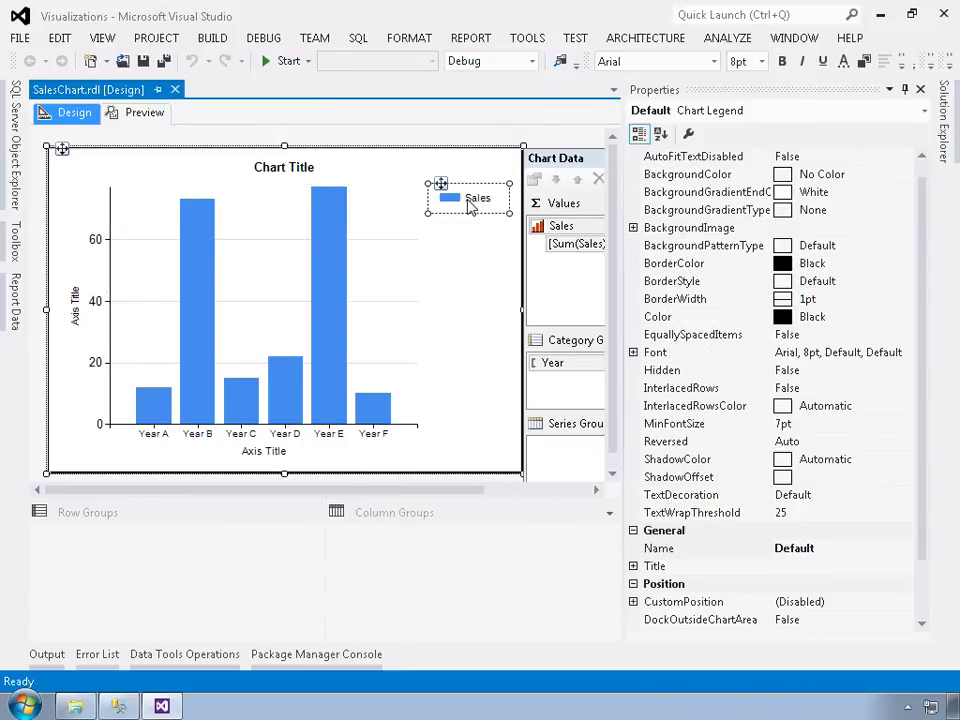
right_click(477, 207)
click(455, 288)
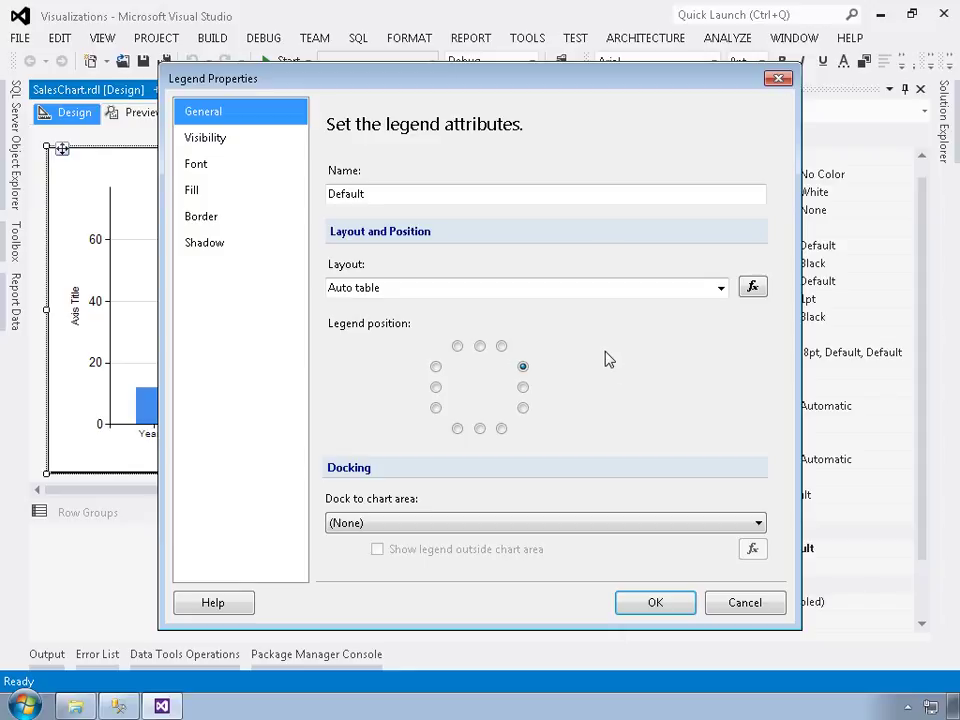
click(232, 164)
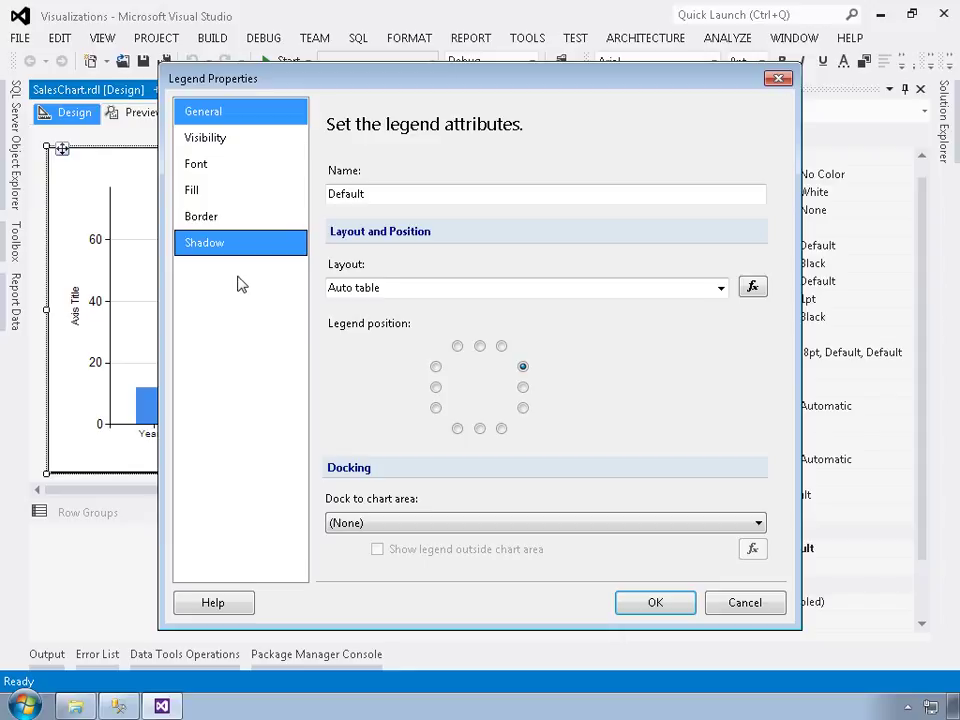
click(777, 79)
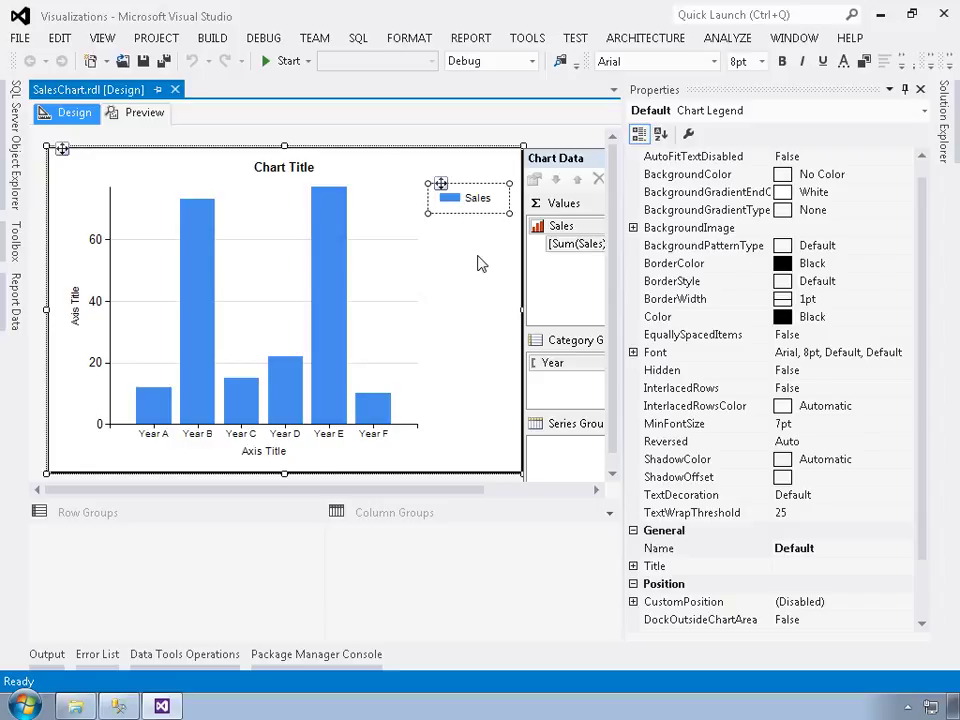
right_click(478, 207)
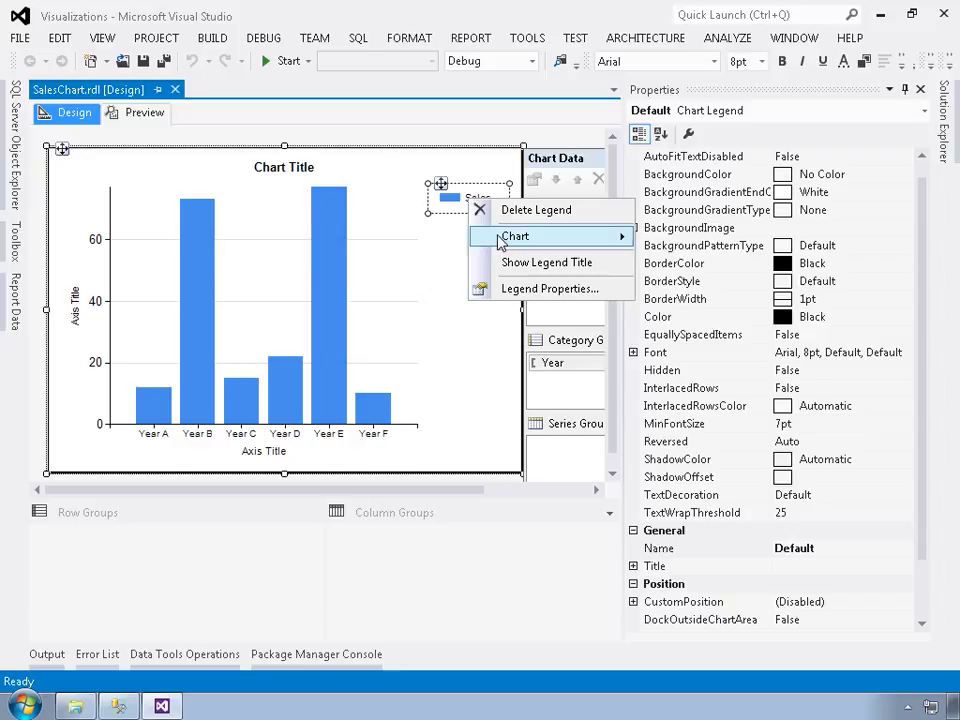
mouse_move(505, 240)
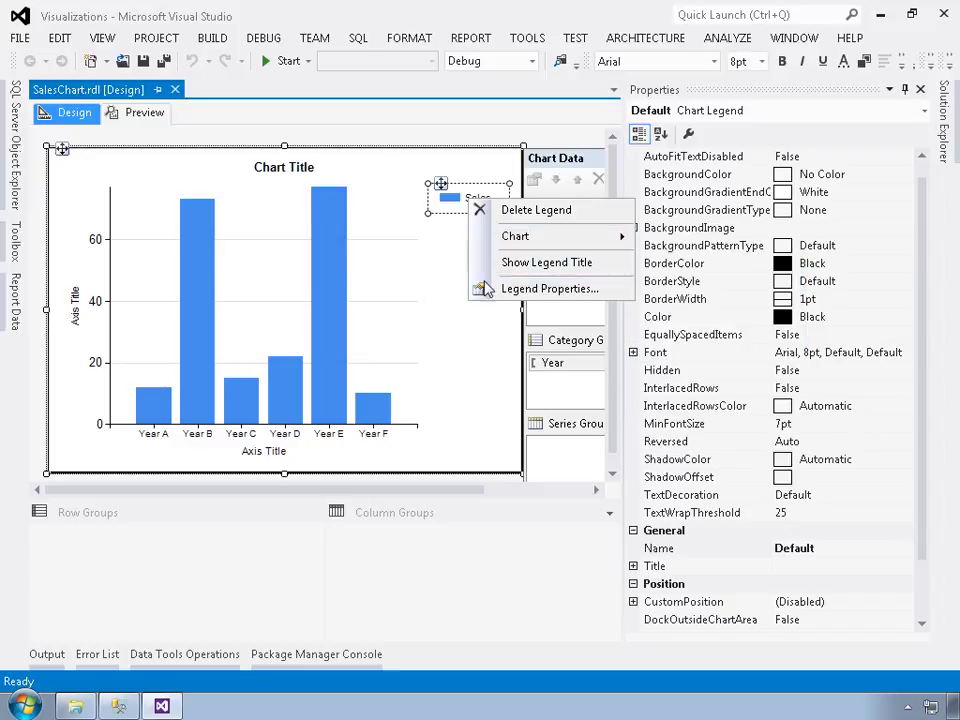
click(306, 302)
right_click(306, 302)
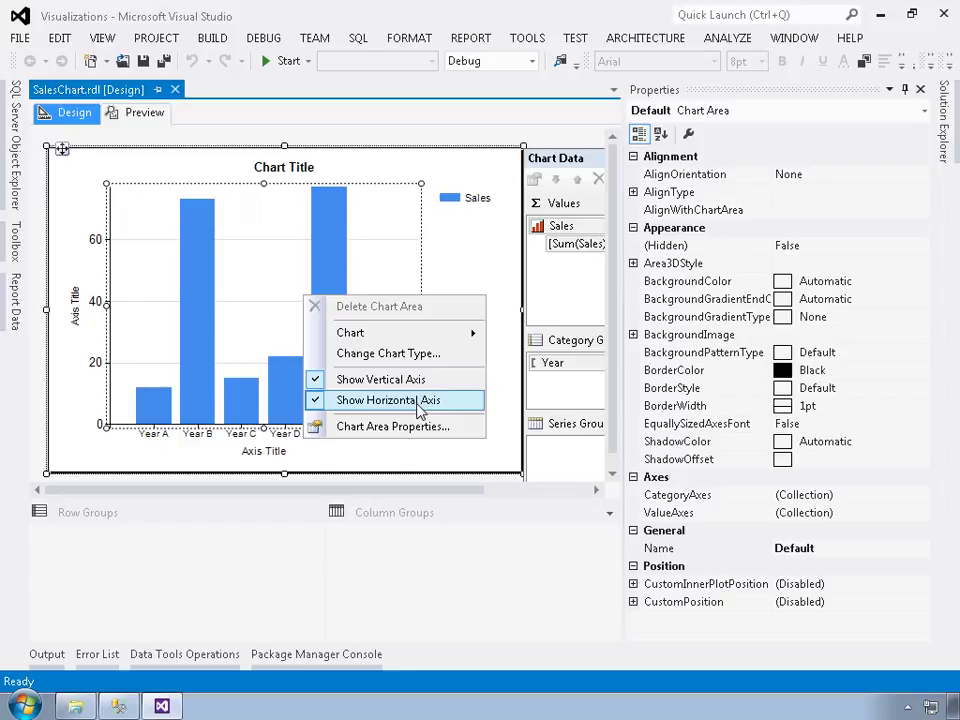
click(433, 135)
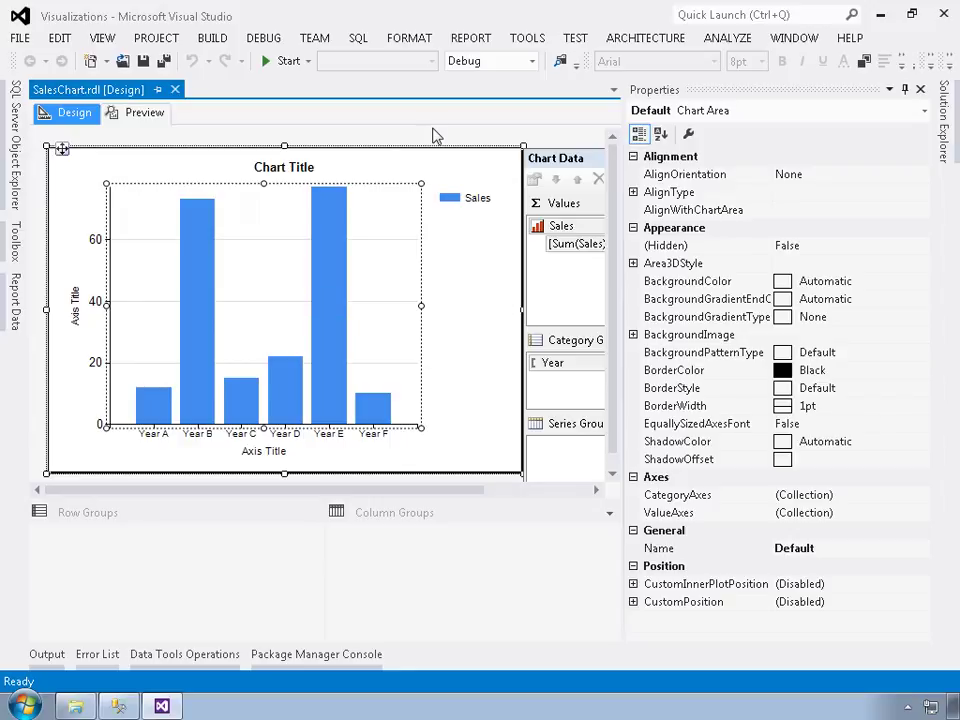
Step: Auto-hide the Properties pane and shrink the row and column groups pane to enlarge the design area
click(905, 90)
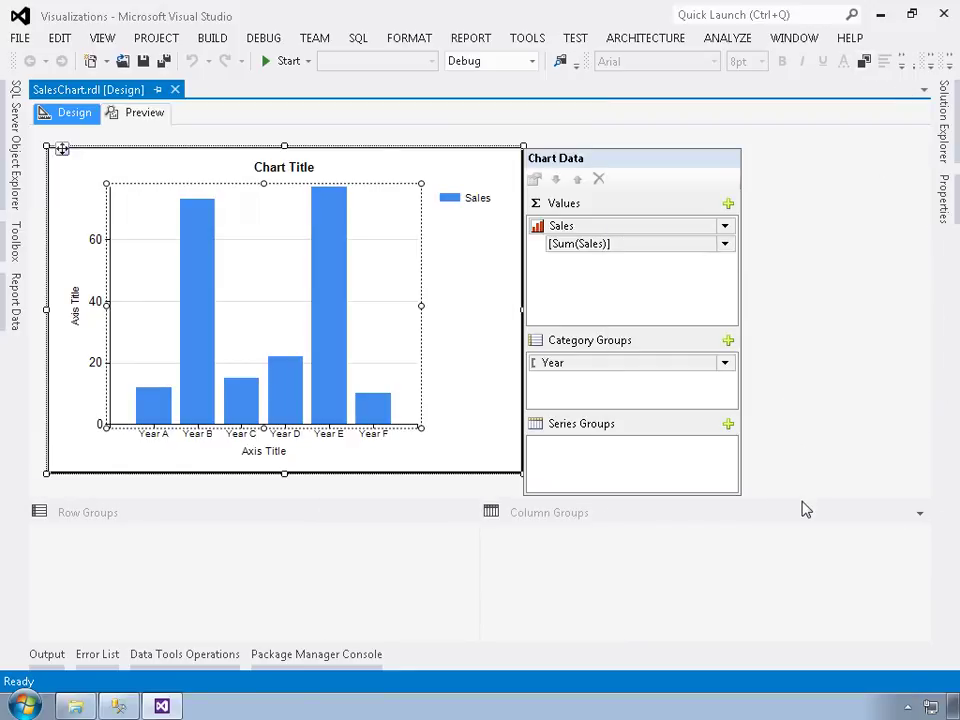
drag(814, 512, 812, 587)
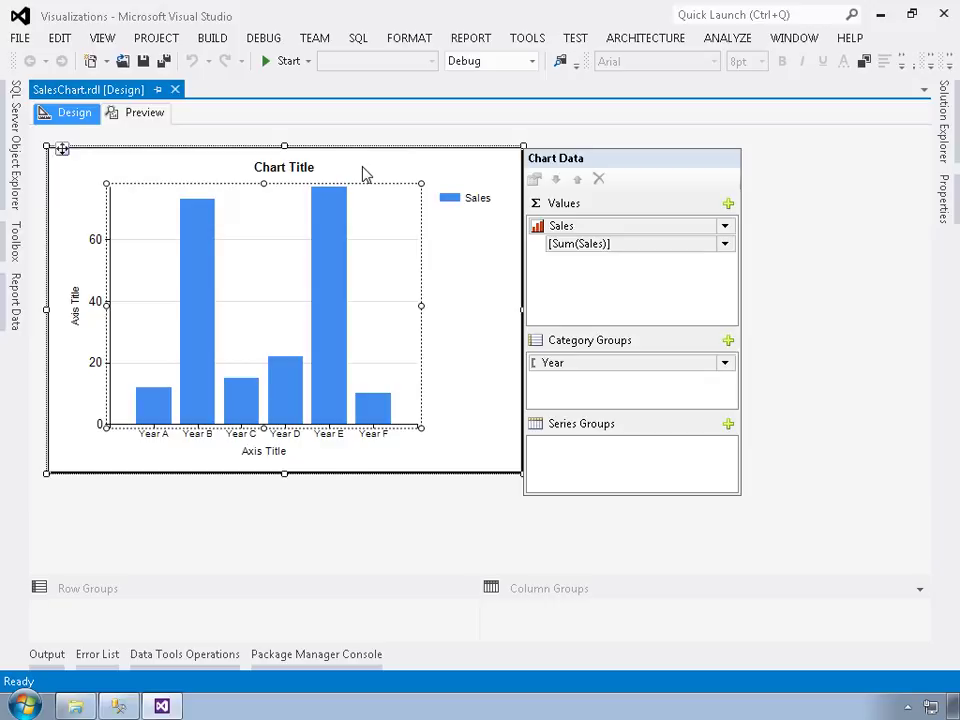
Step: Replace the chart title text with "Annual AdventureWorks Sales"
click(326, 172)
click(325, 172)
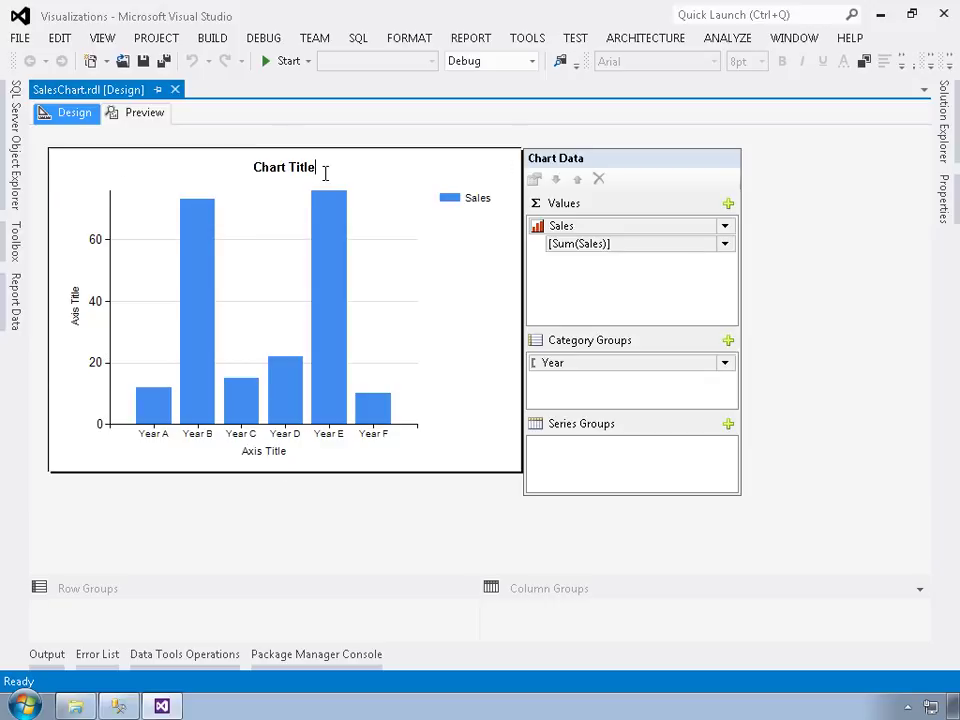
drag(325, 172, 254, 175)
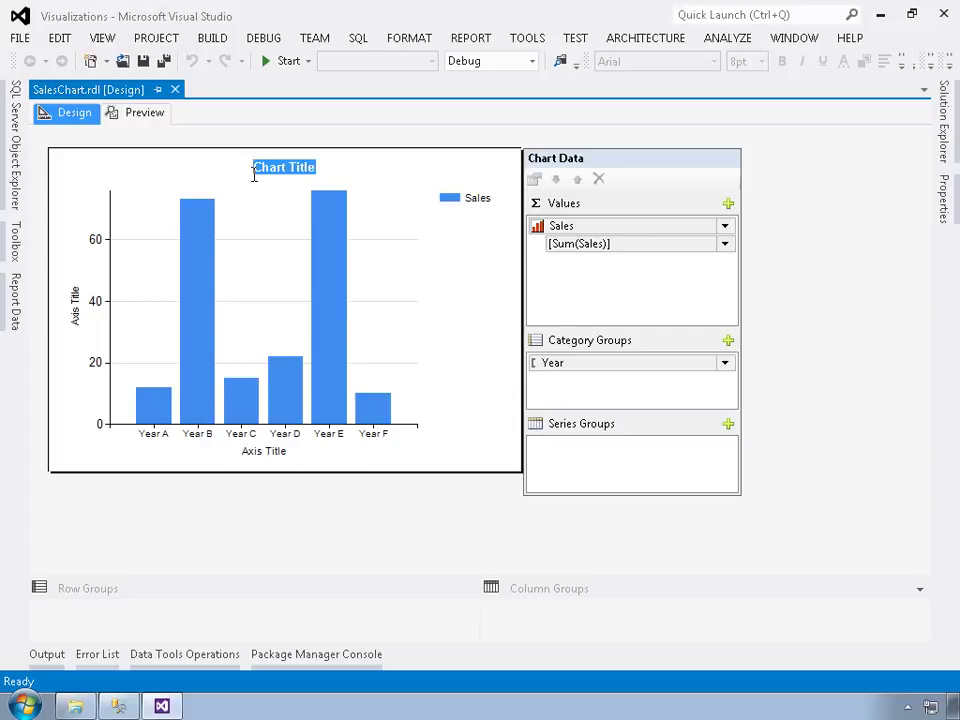
text(Annual AdventureWor)
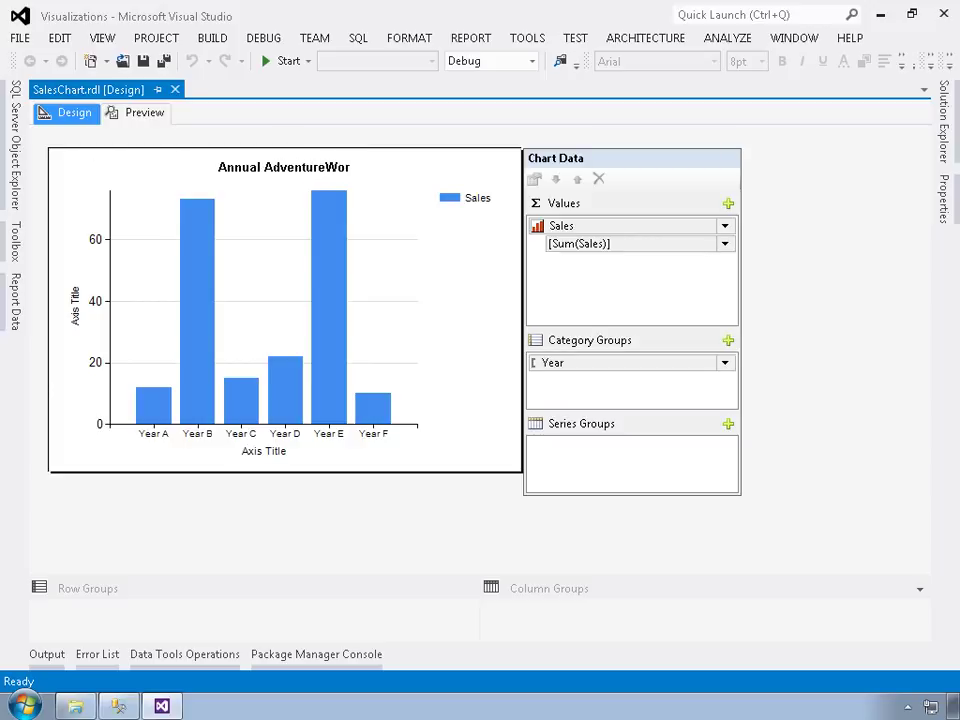
text(ks Sales)
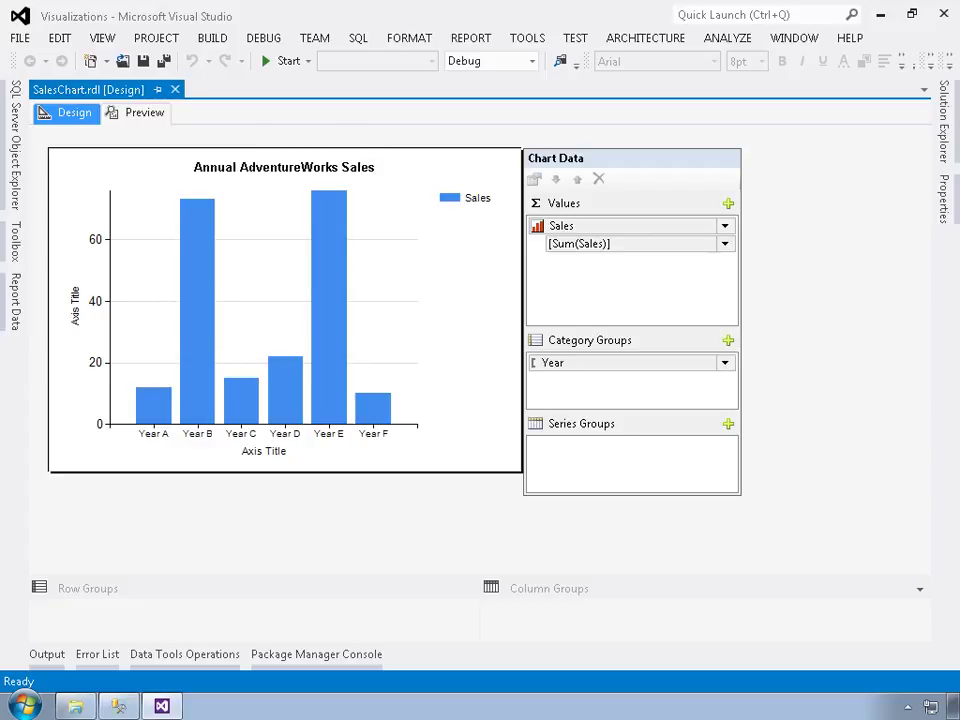
key(Escape)
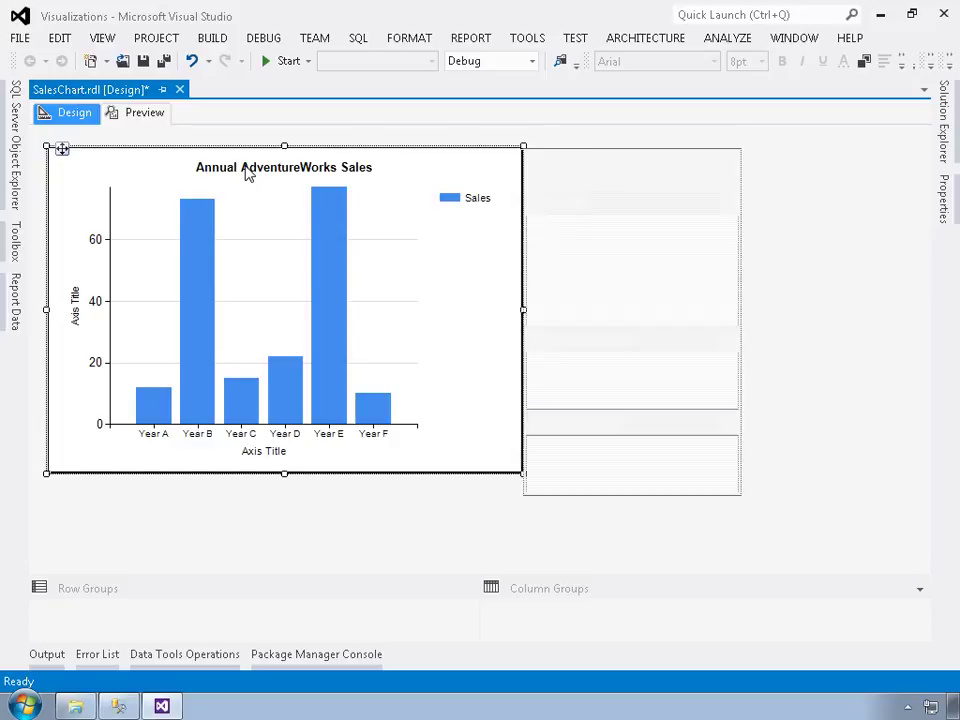
Step: Set the chart title's font size to 14pt in its title properties
click(248, 173)
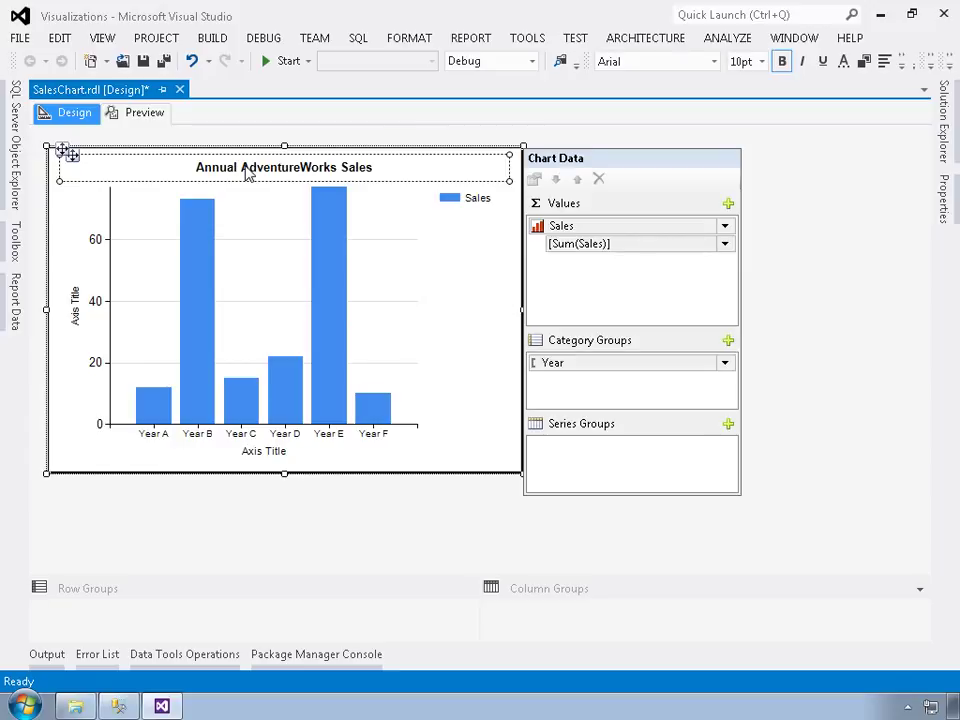
right_click(248, 175)
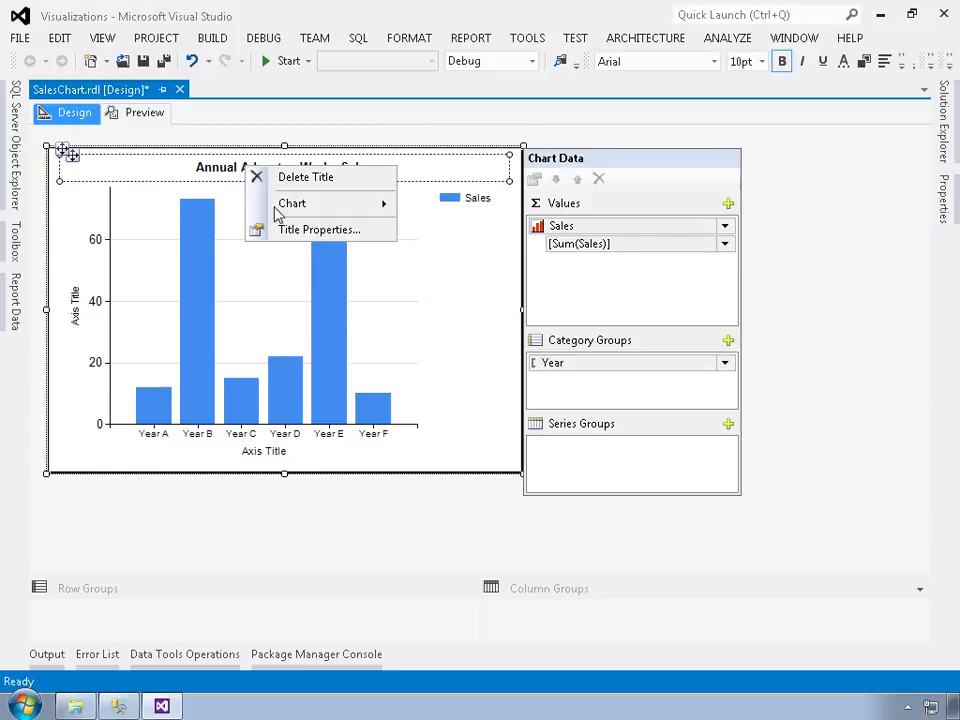
click(314, 231)
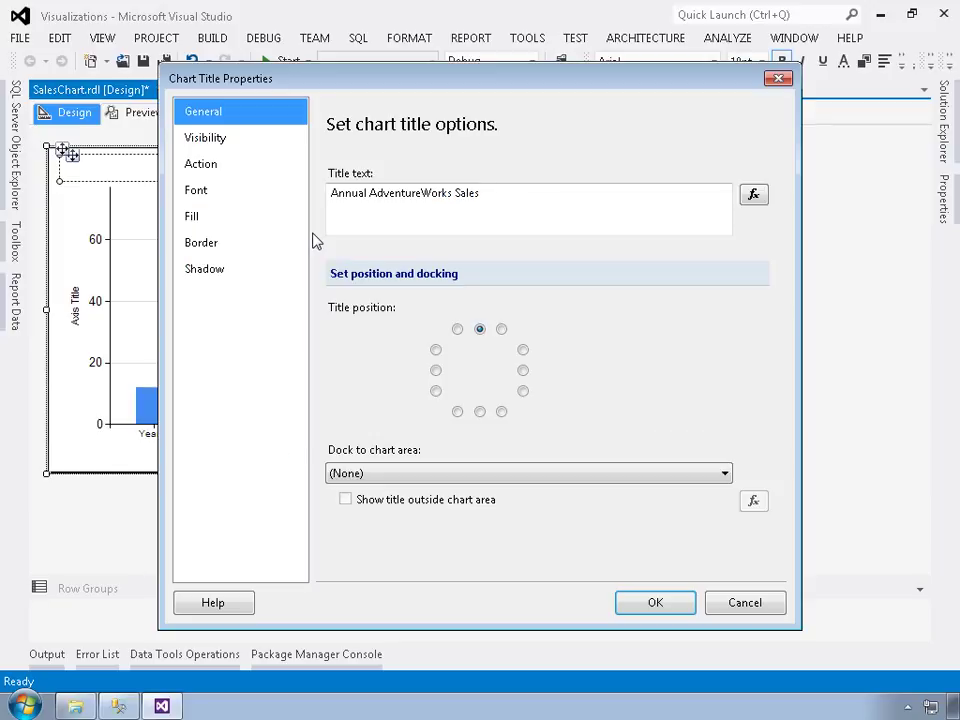
click(198, 193)
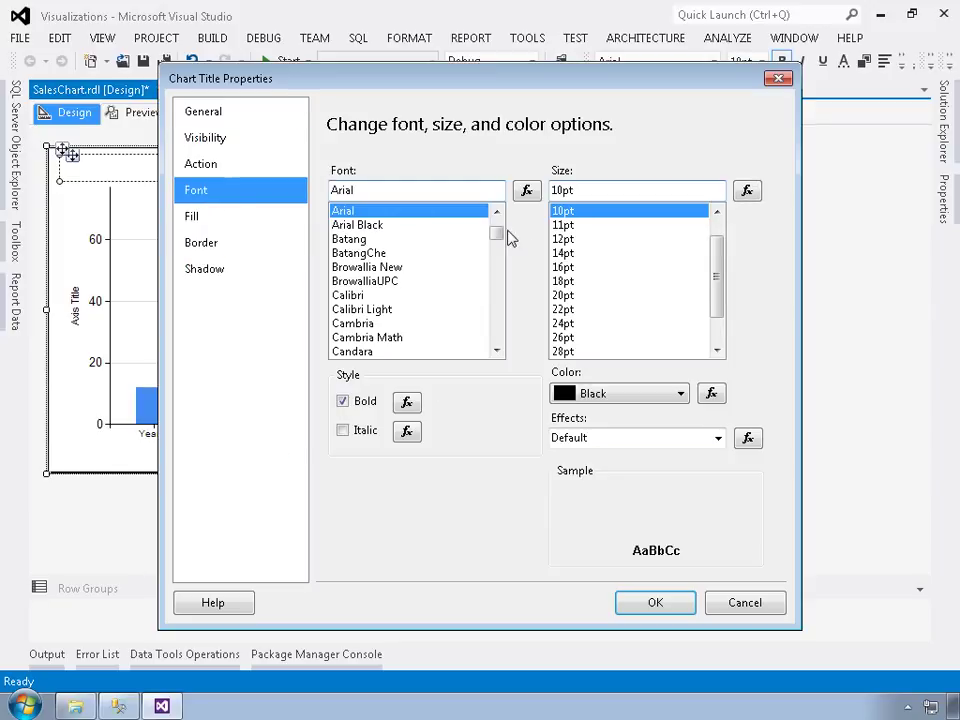
click(560, 253)
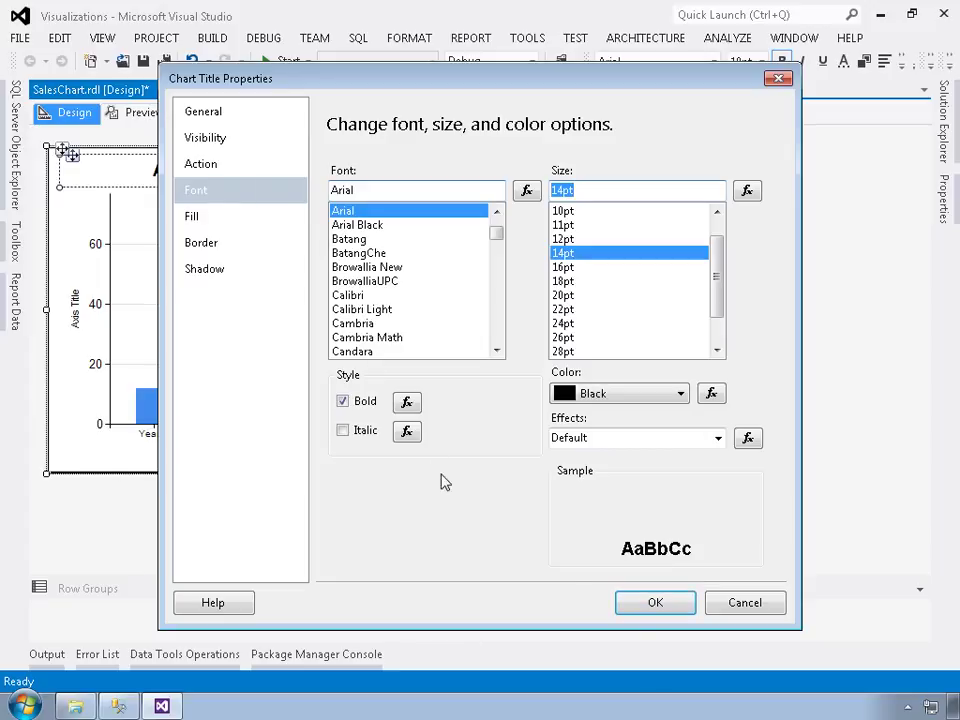
click(657, 603)
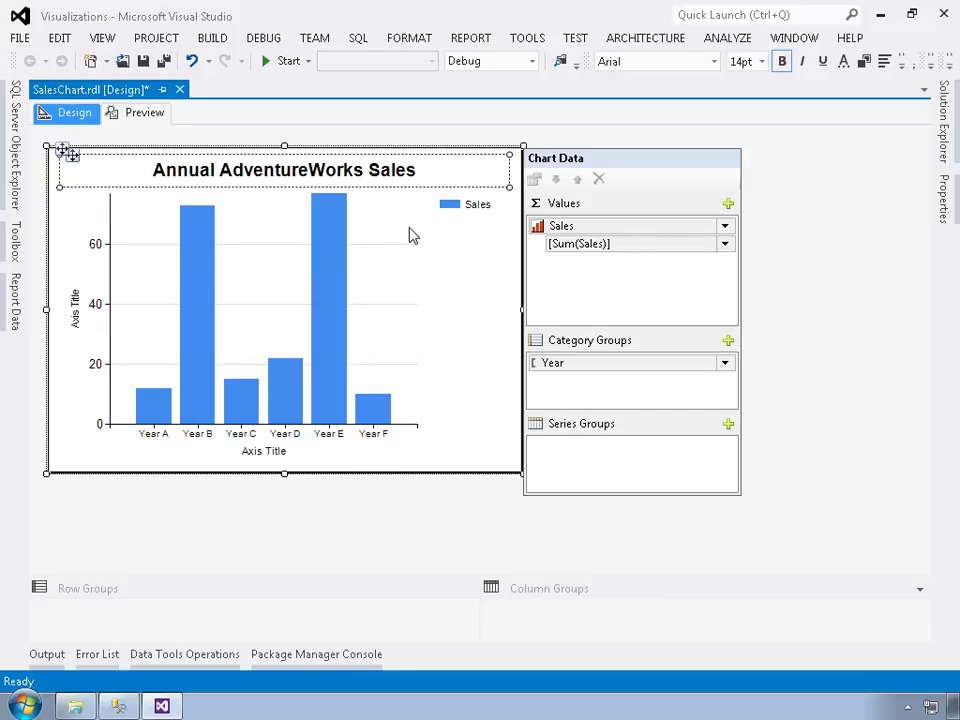
Step: Delete the Sales legend from the chart
click(467, 211)
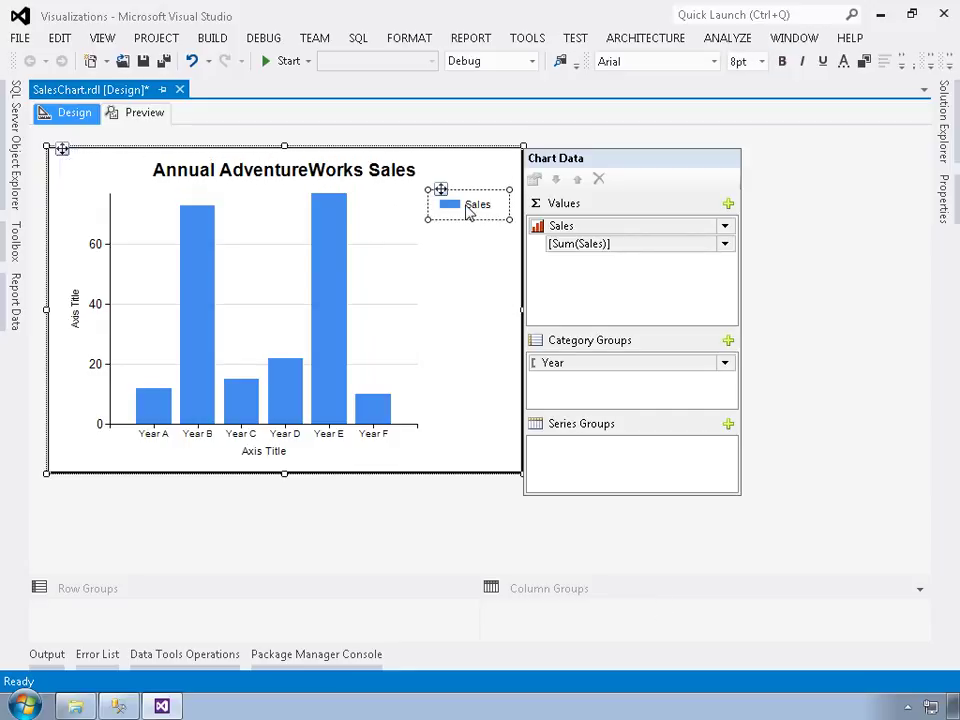
right_click(468, 211)
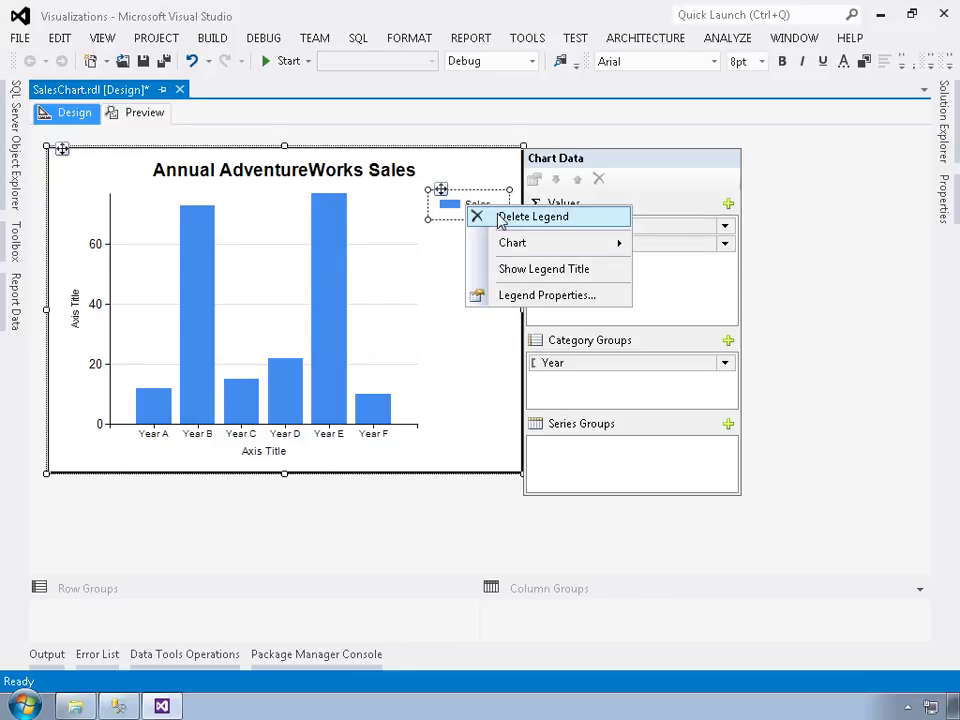
click(513, 220)
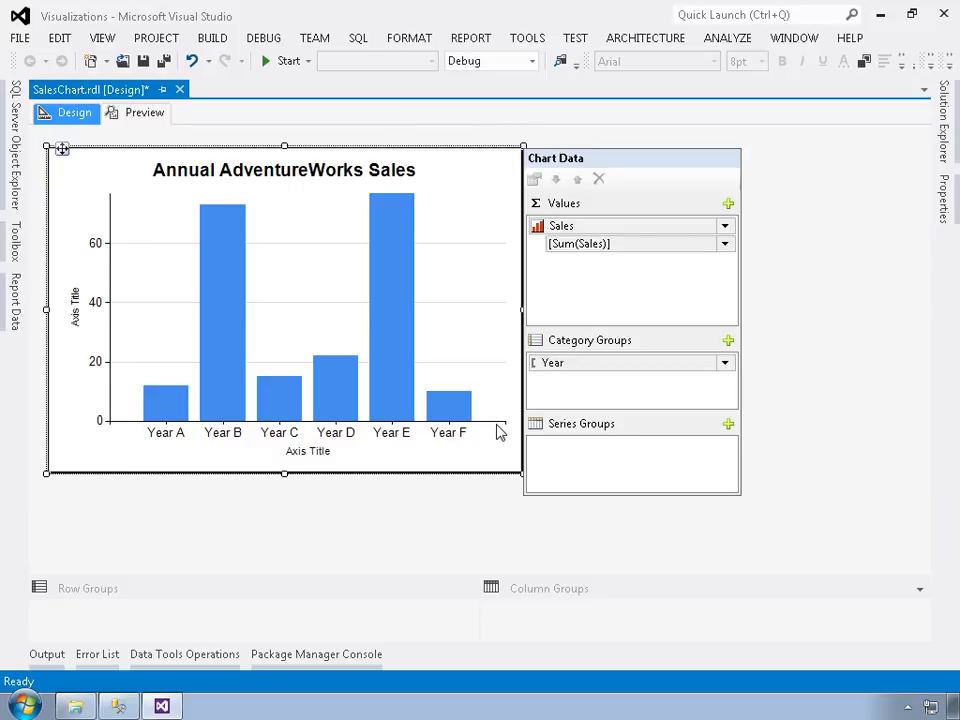
Step: Replace the horizontal axis title text with "Year"
click(308, 458)
click(310, 460)
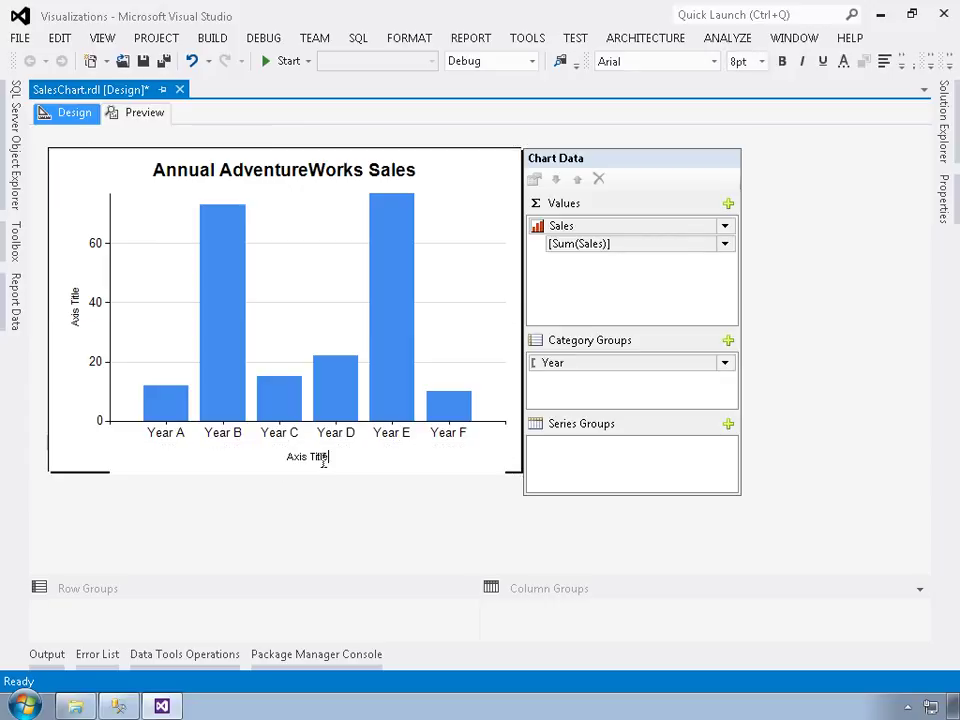
drag(346, 463, 270, 456)
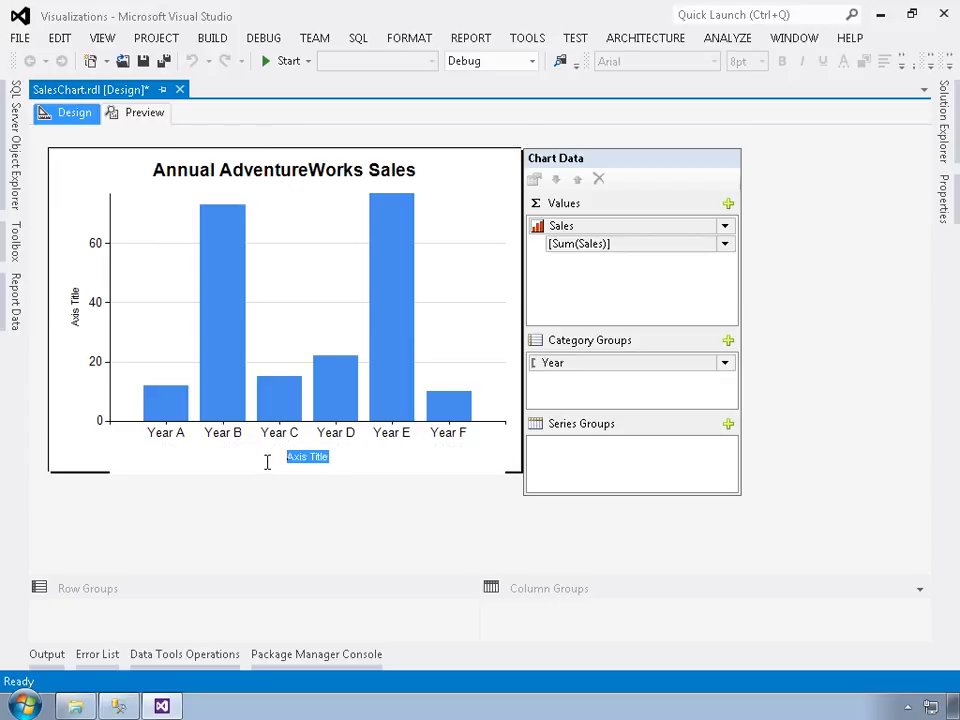
text(Year)
click(259, 460)
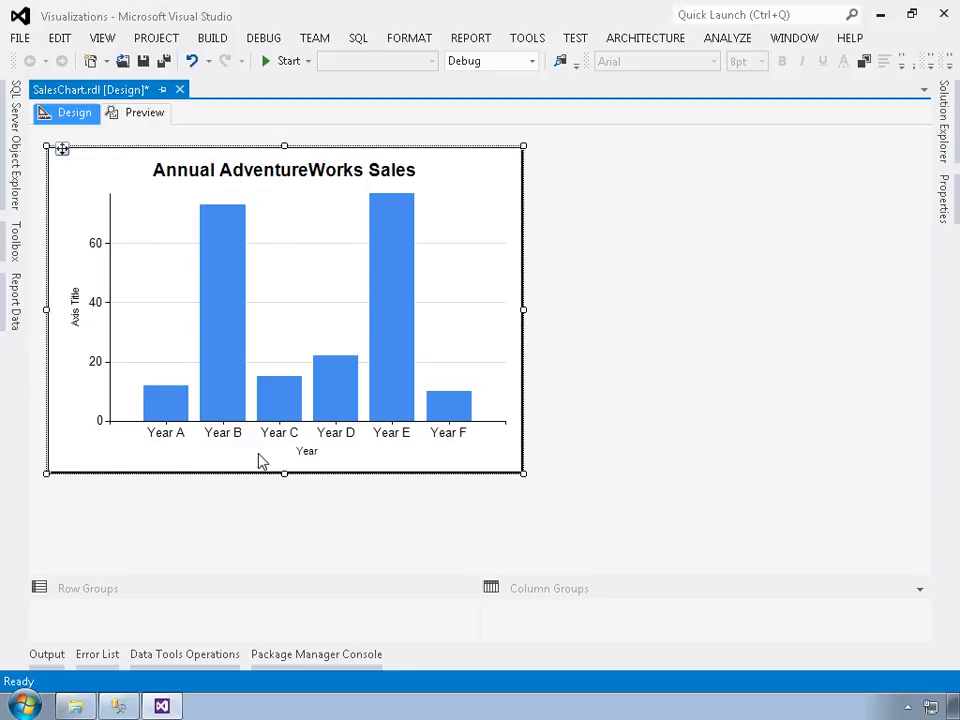
Step: Format the horizontal axis labels as 10pt bold
click(297, 455)
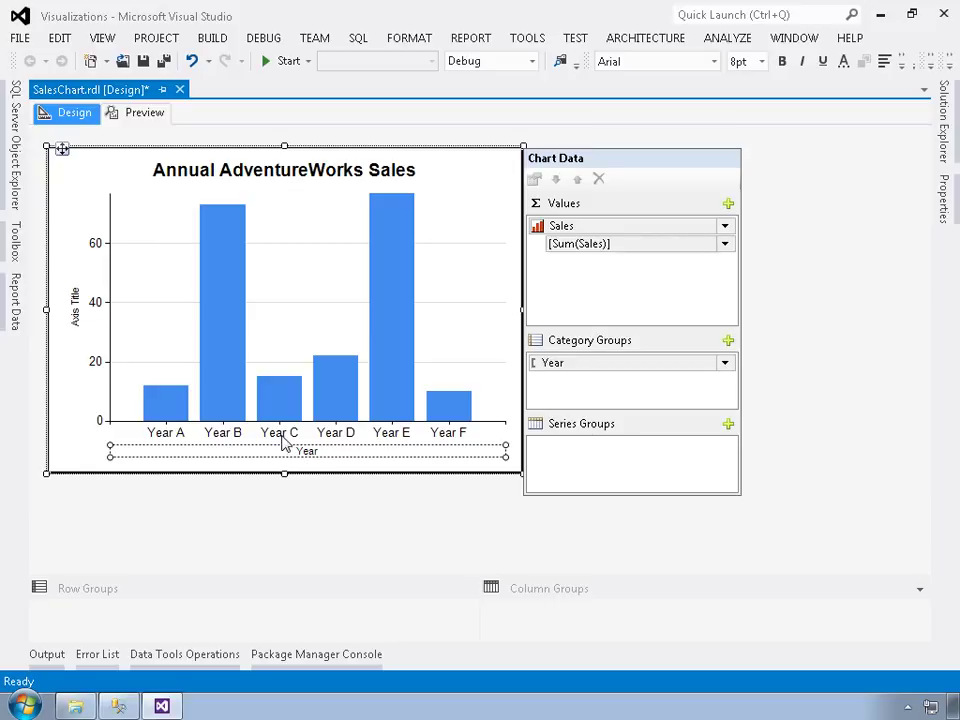
click(284, 443)
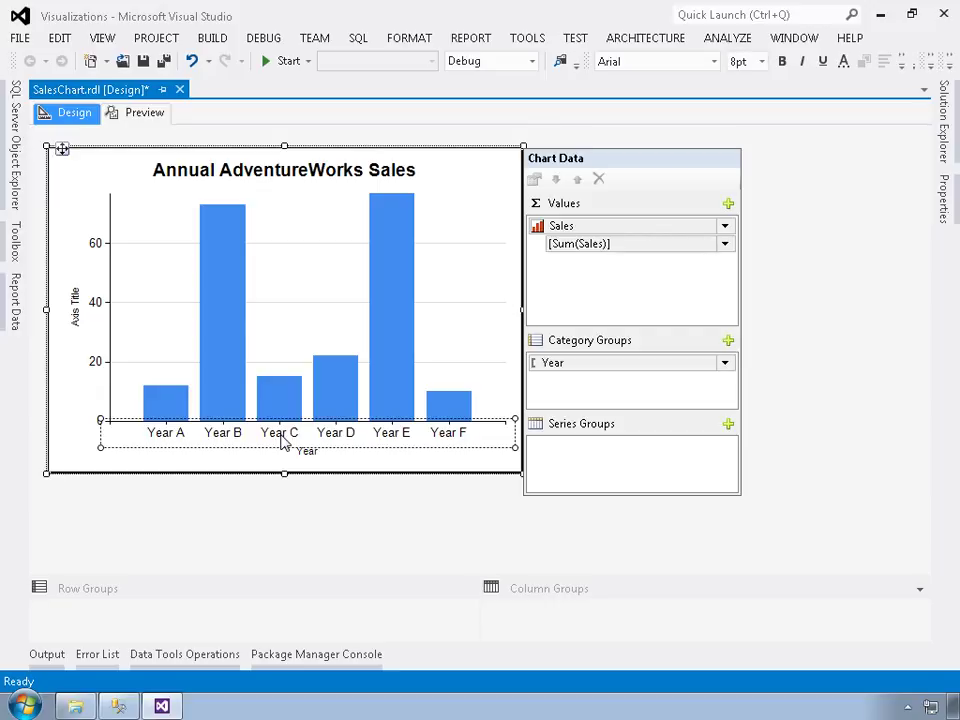
click(761, 61)
click(747, 112)
click(782, 62)
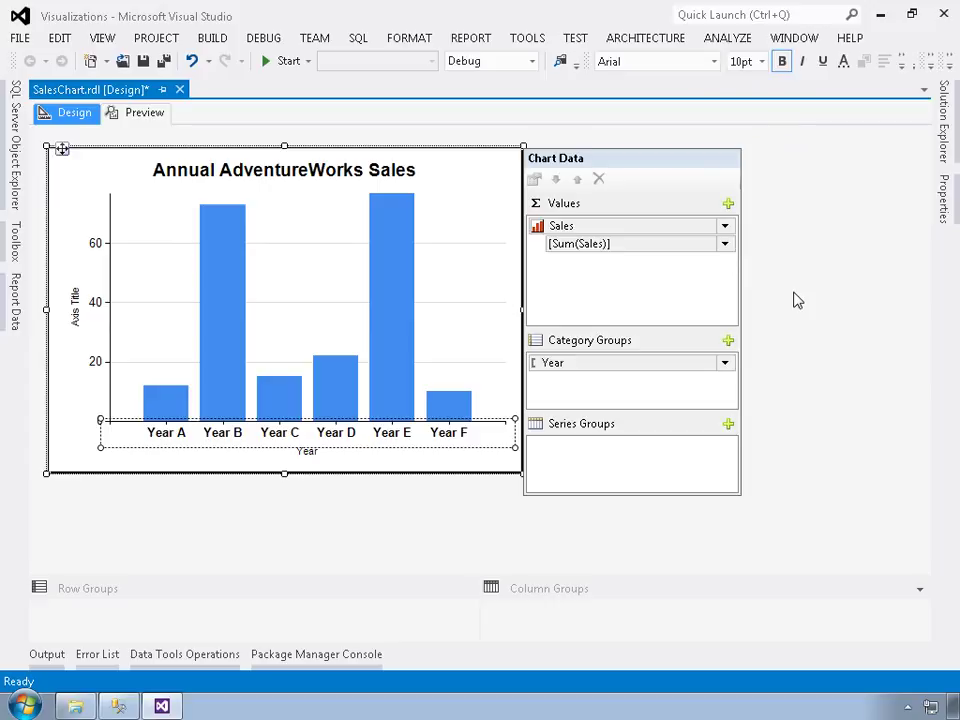
Step: Replace the vertical axis title text with "Sales"
click(78, 318)
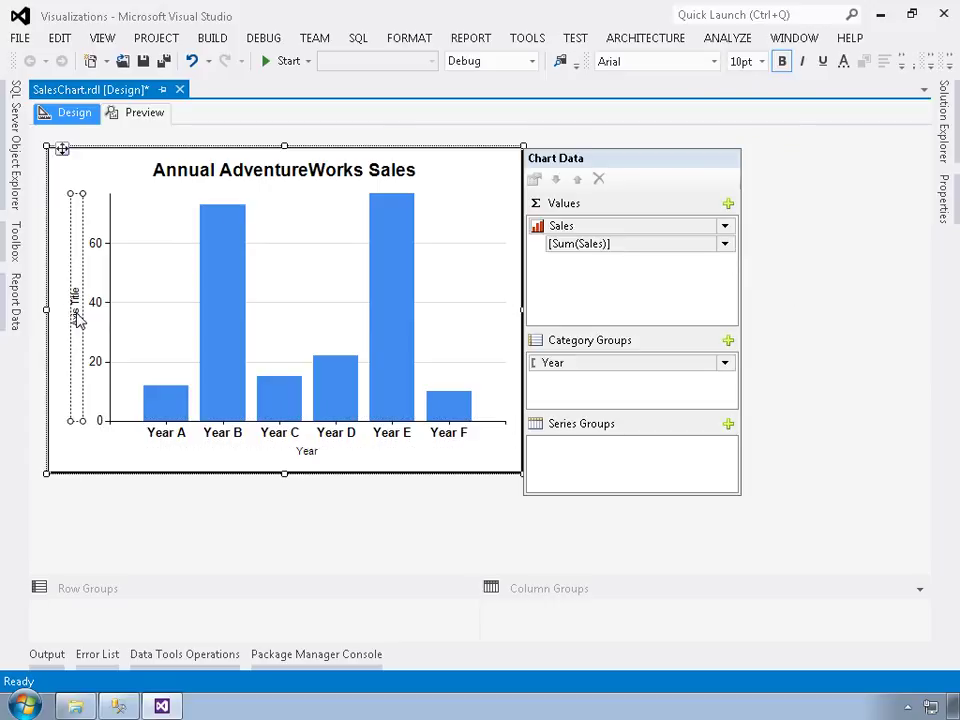
click(78, 300)
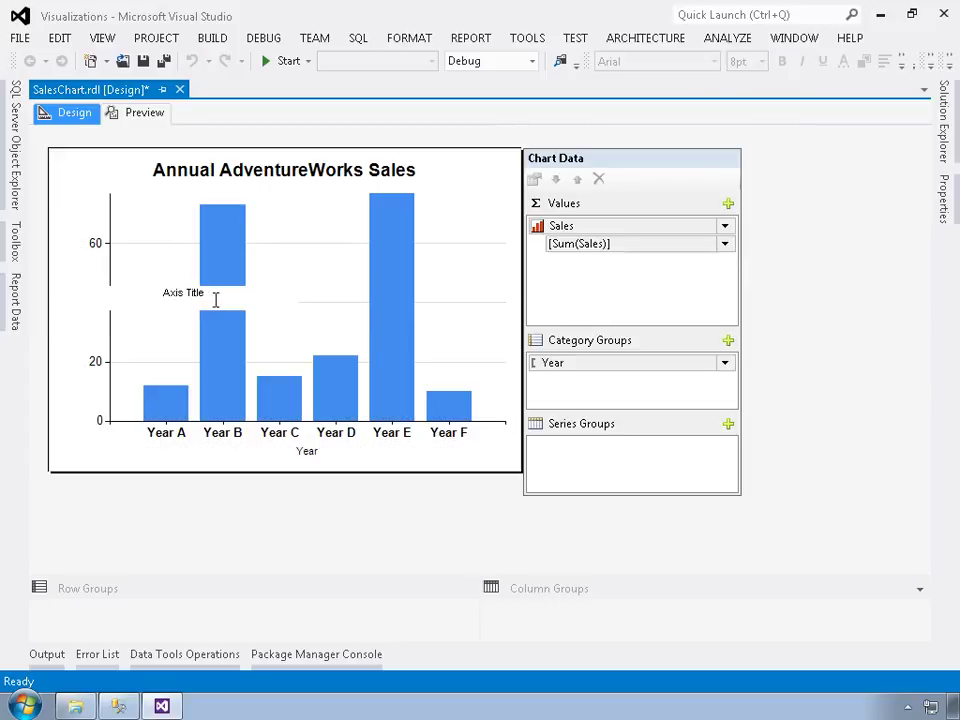
drag(212, 299, 160, 302)
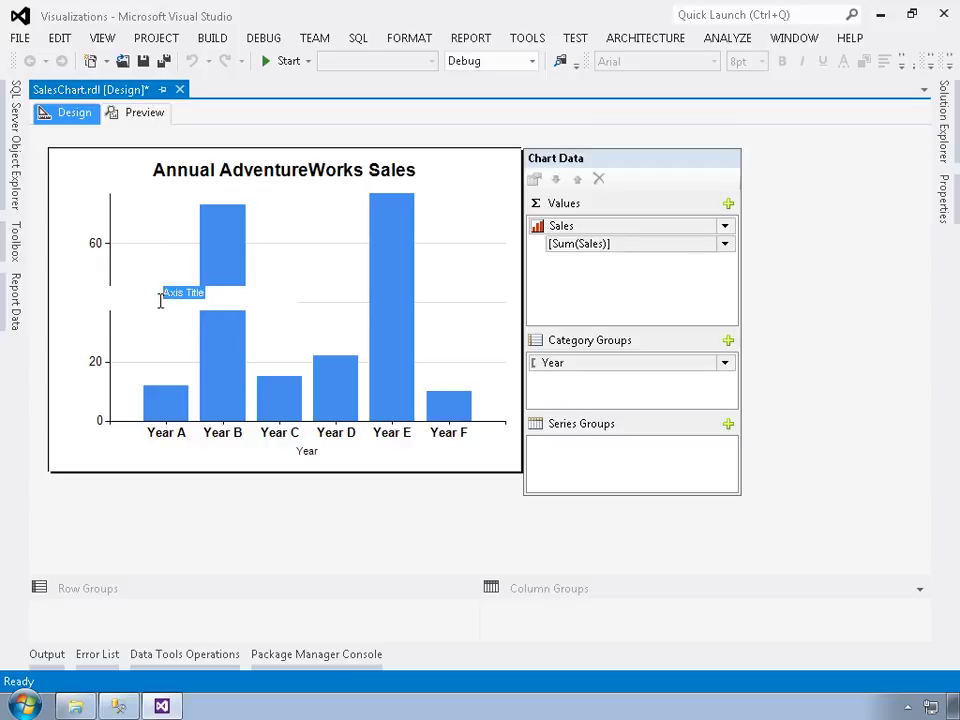
text(Sales)
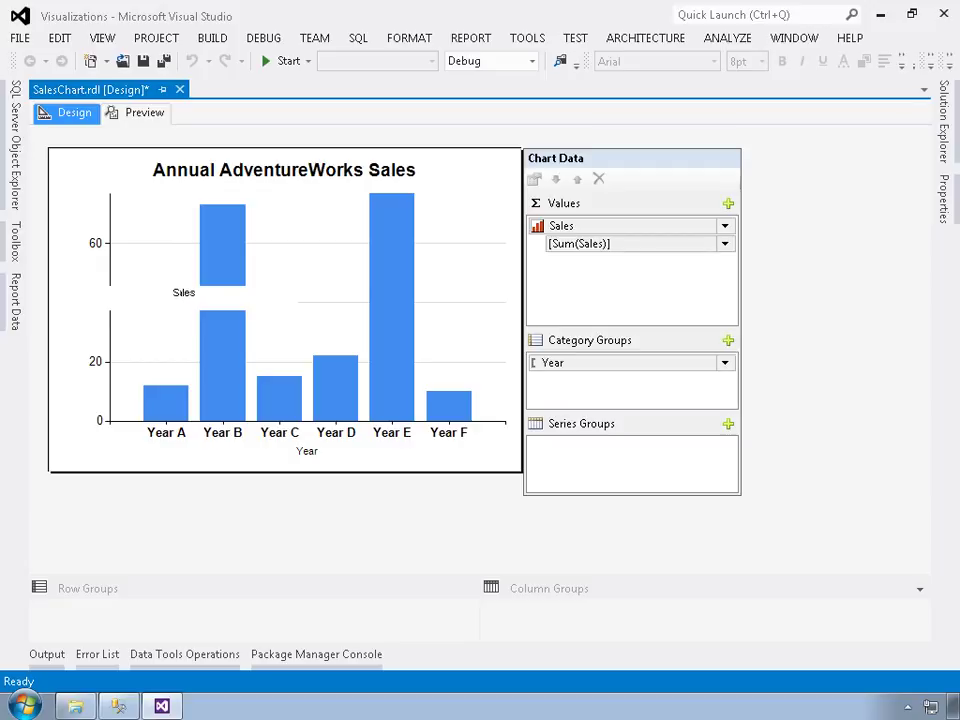
click(155, 301)
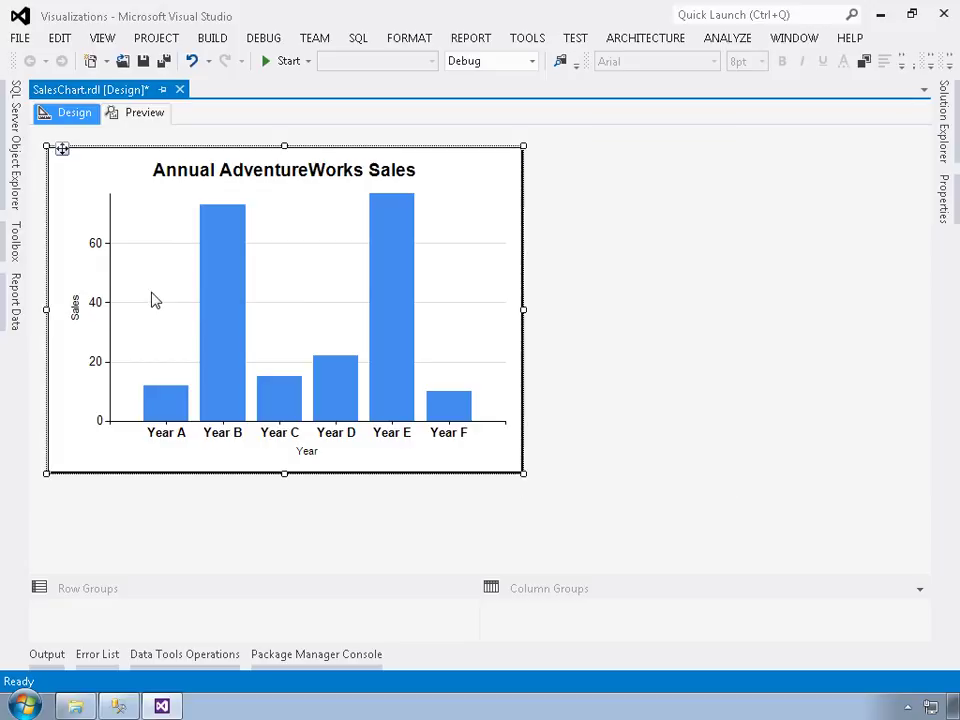
Step: Set the font size of the vertical axis title to 10pt in the axis properties
click(95, 311)
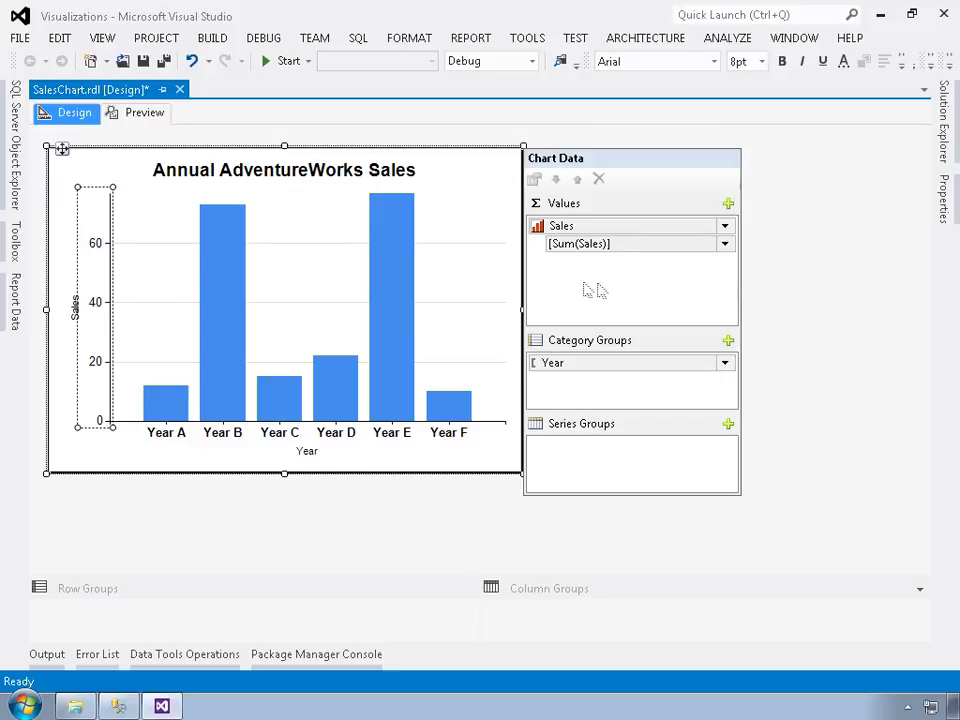
click(945, 207)
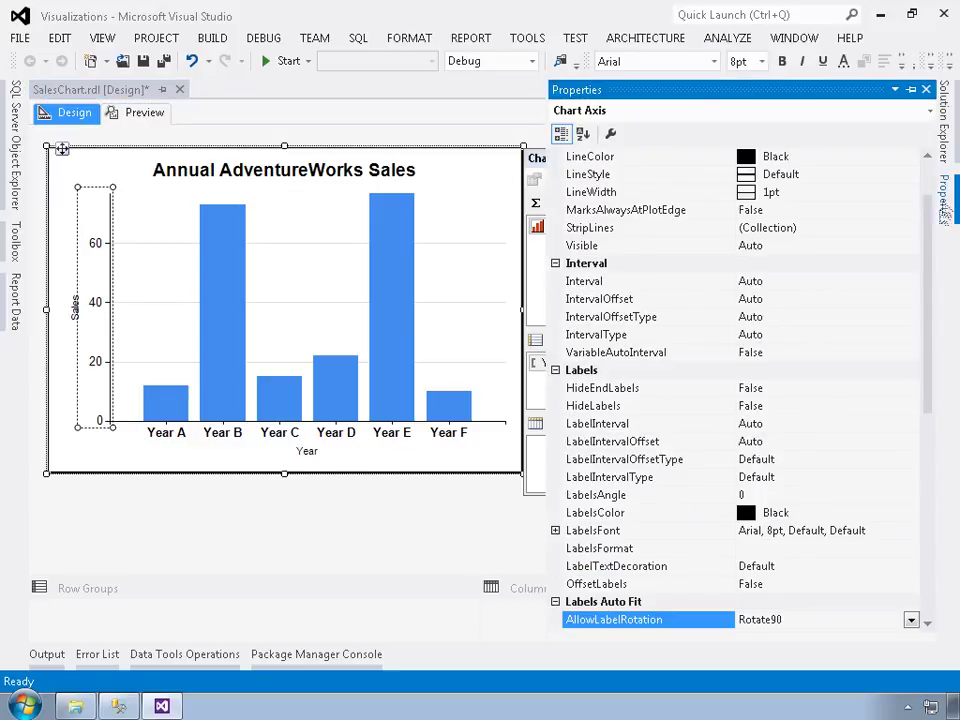
click(926, 594)
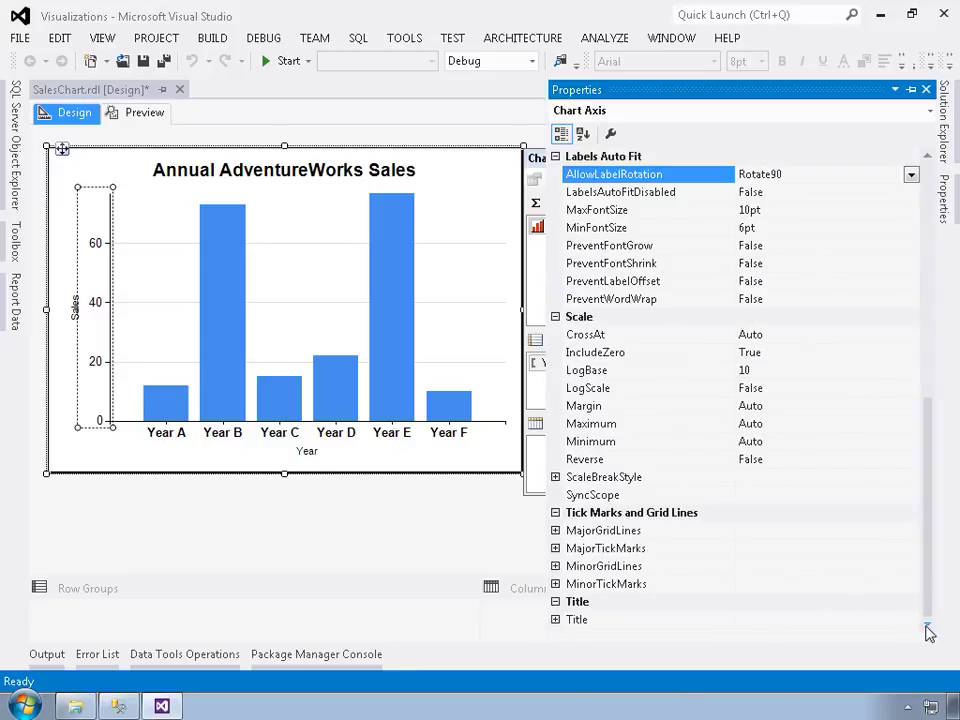
click(557, 620)
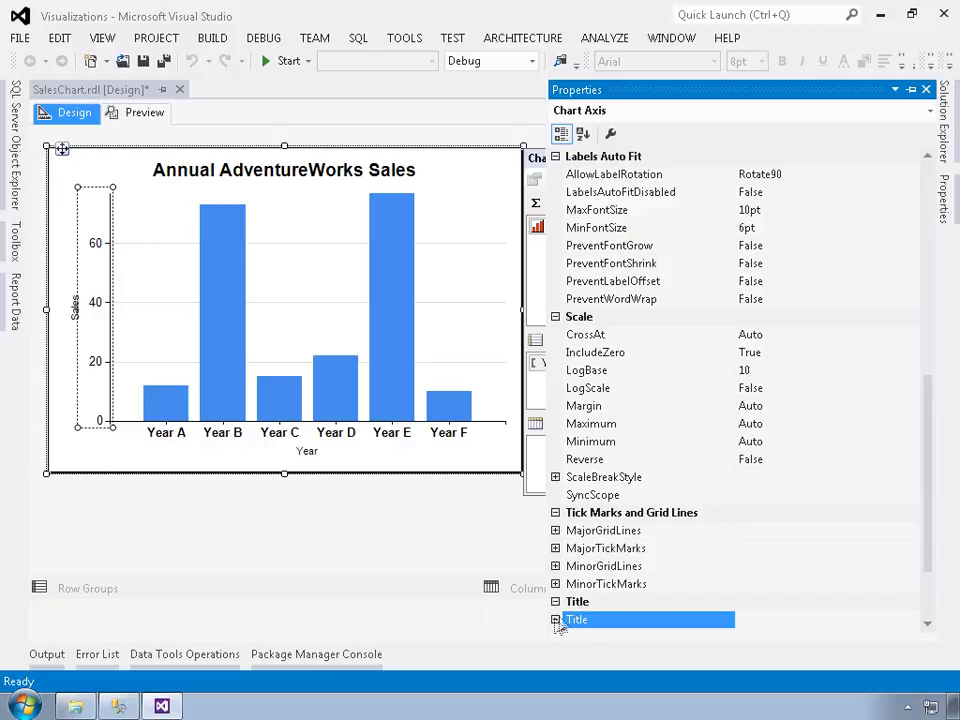
click(557, 620)
scroll(650, 580, down, 2)
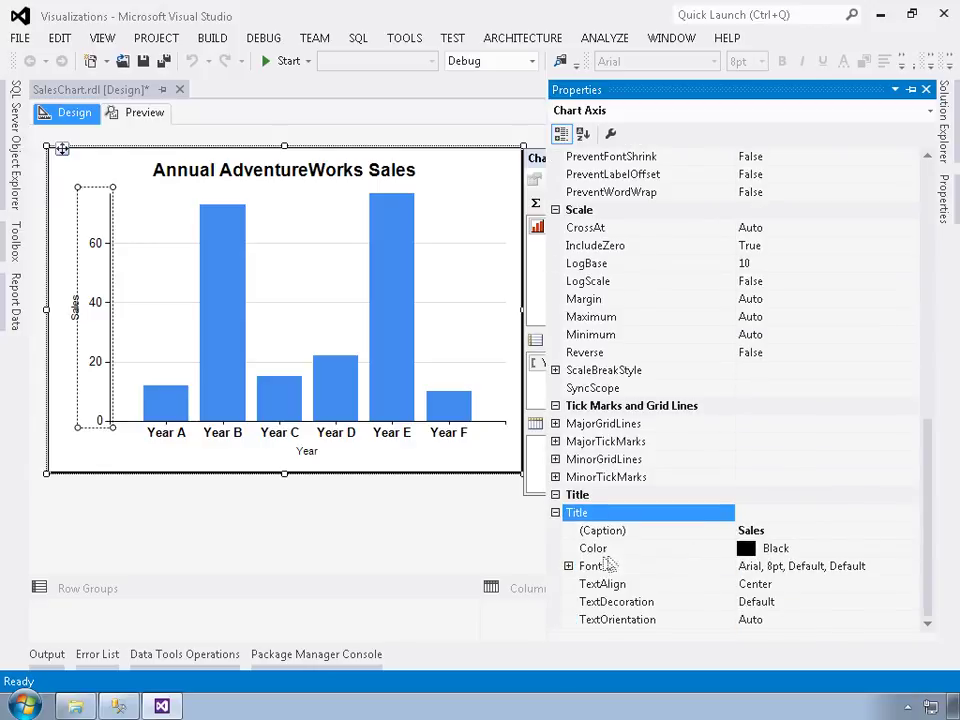
click(568, 566)
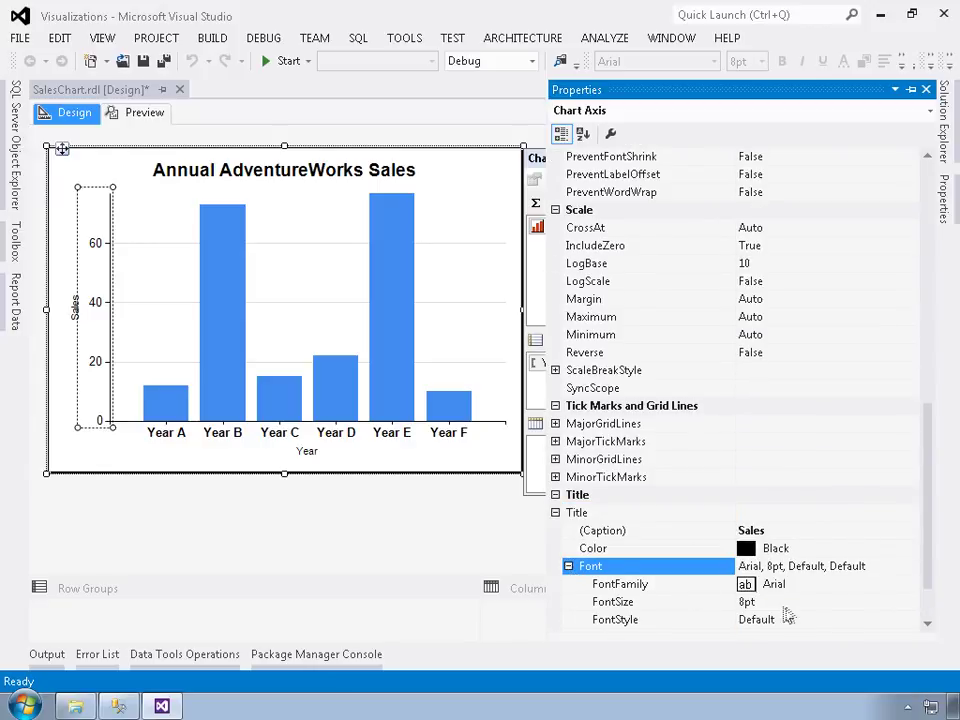
click(870, 603)
click(911, 603)
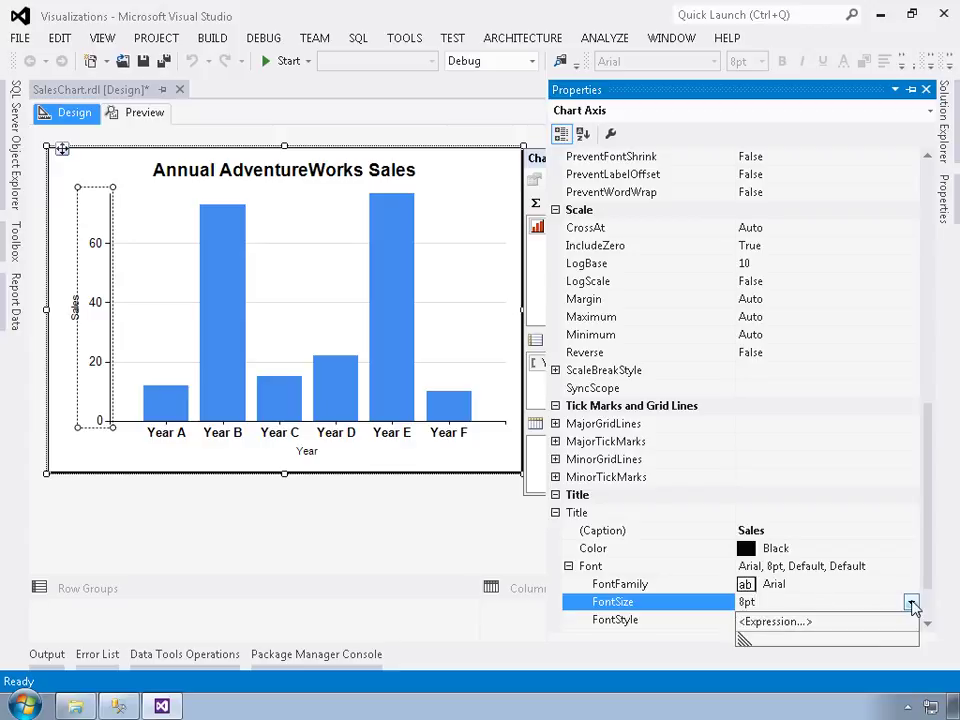
click(911, 604)
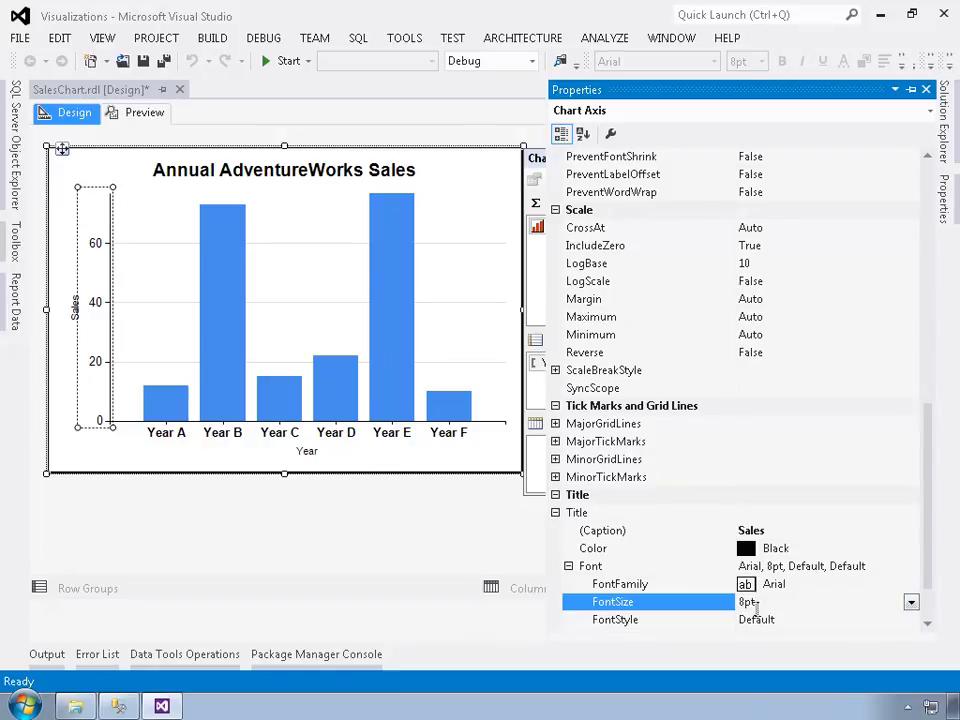
drag(746, 603, 727, 612)
text(10)
key(Return)
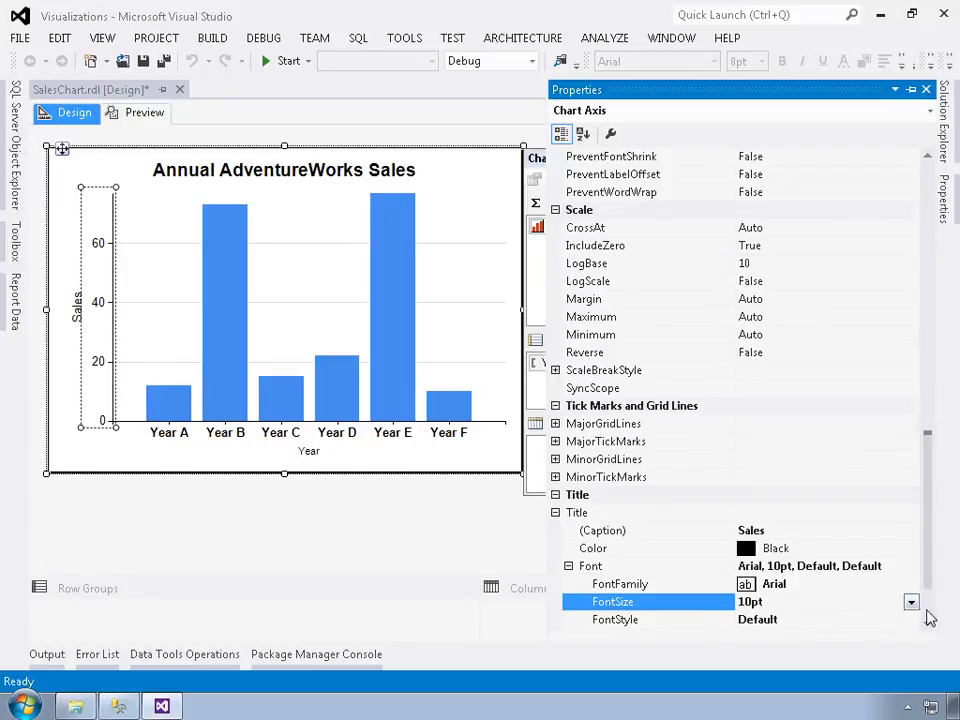
Step: Set the font weight of the vertical axis title to Bold
scroll(928, 618, down, 2)
click(856, 569)
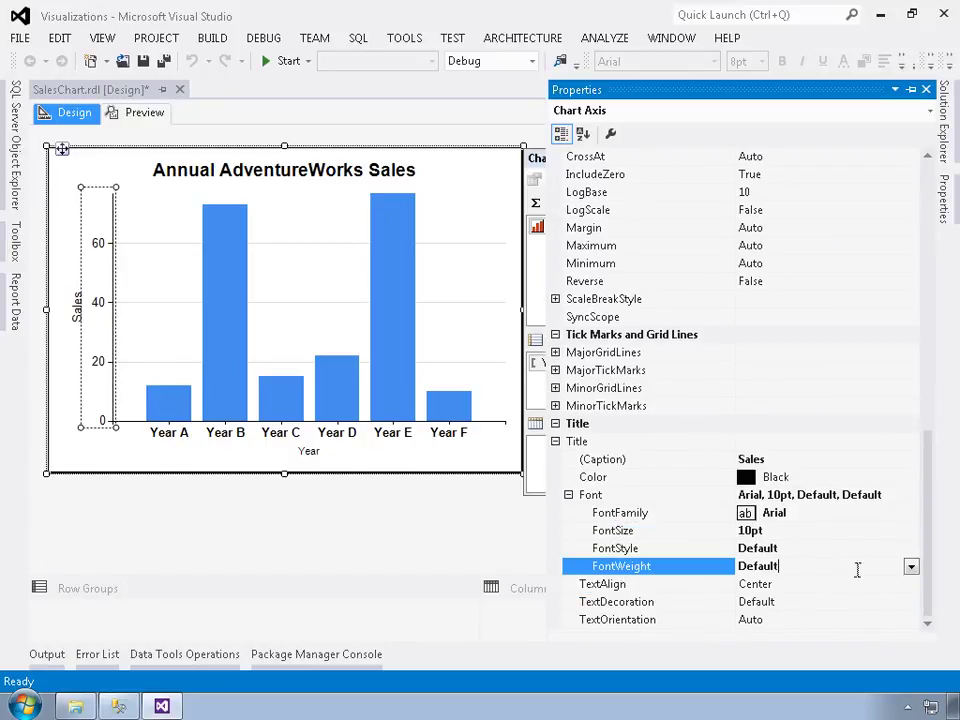
click(911, 567)
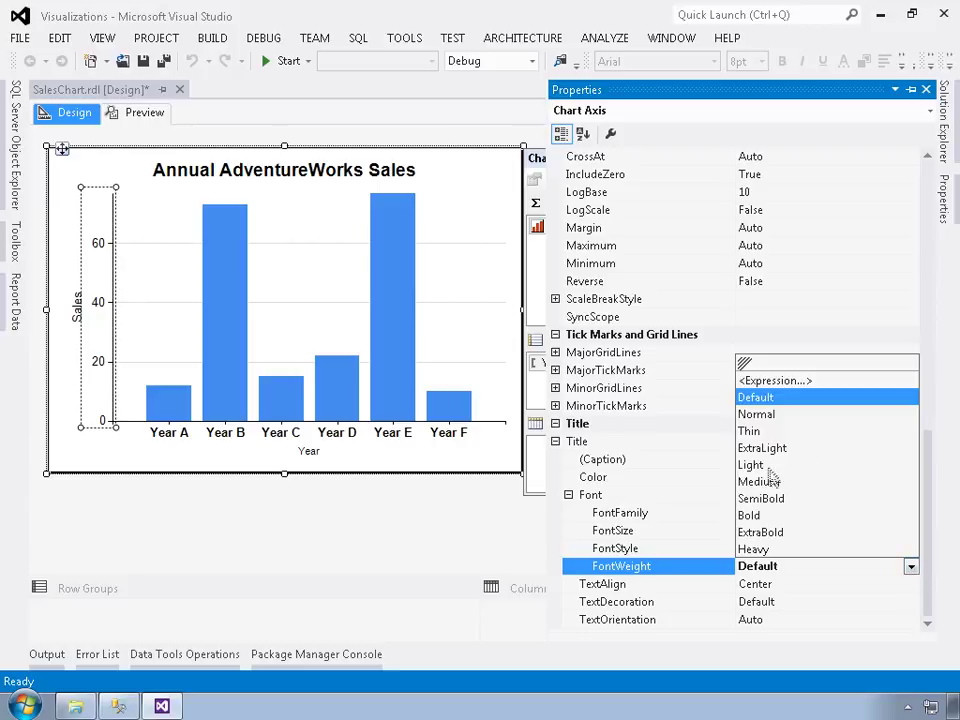
click(752, 515)
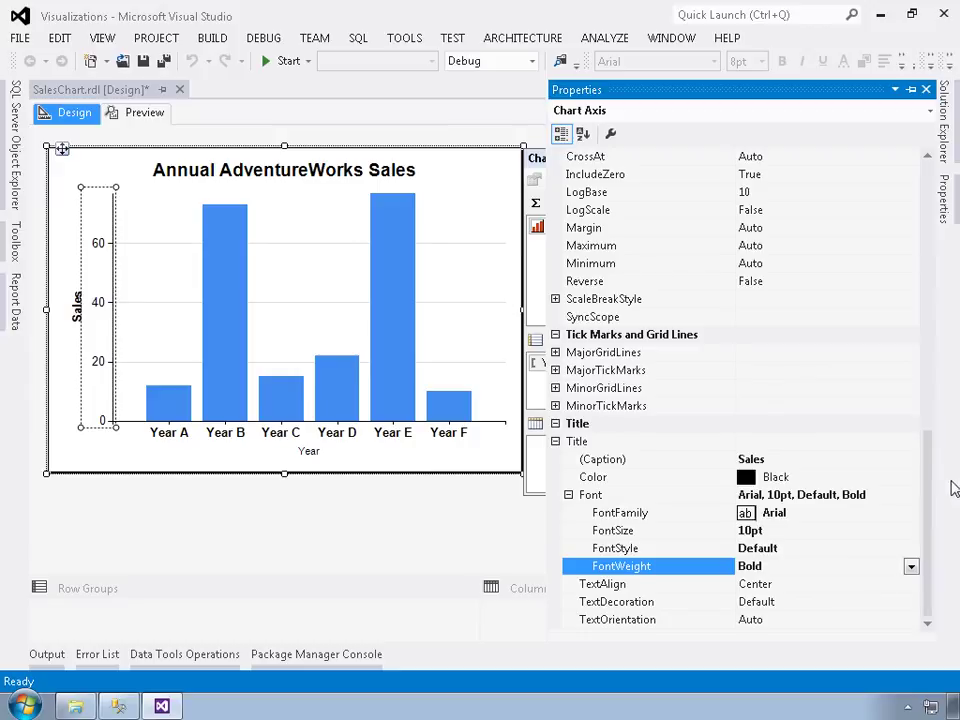
Step: Set the vertical axis LabelsFormat property to c0 for currency labels without decimals
click(928, 270)
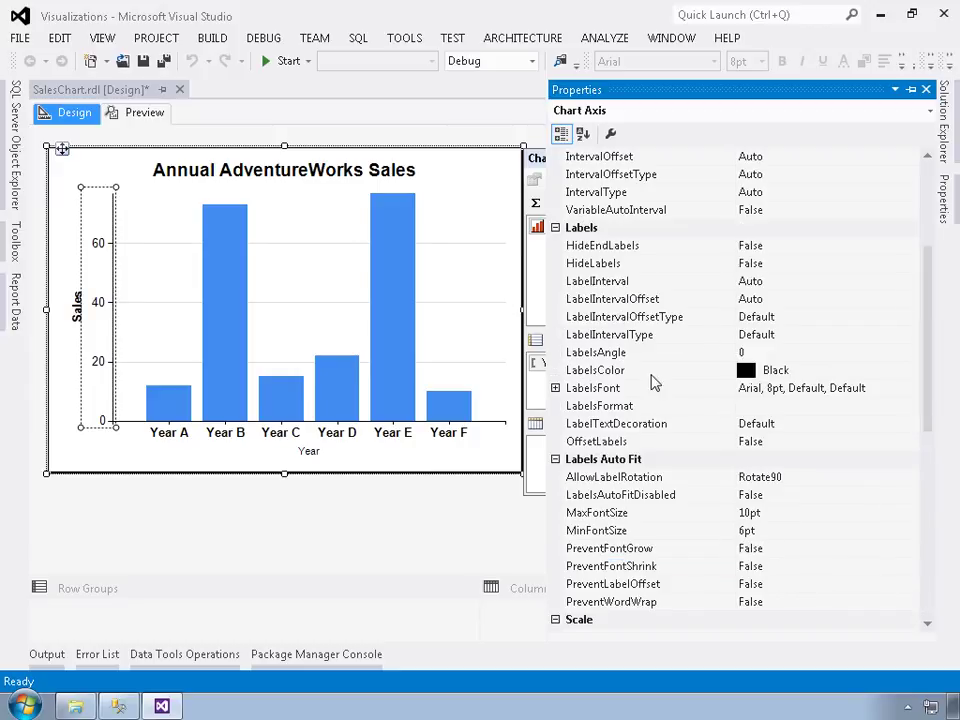
click(622, 408)
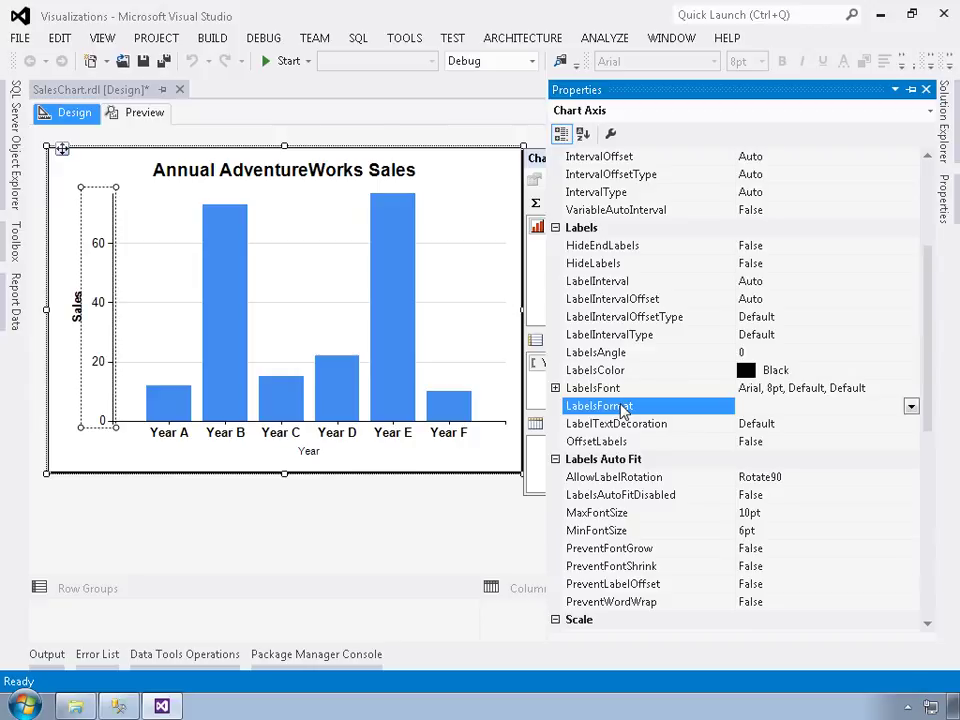
click(911, 407)
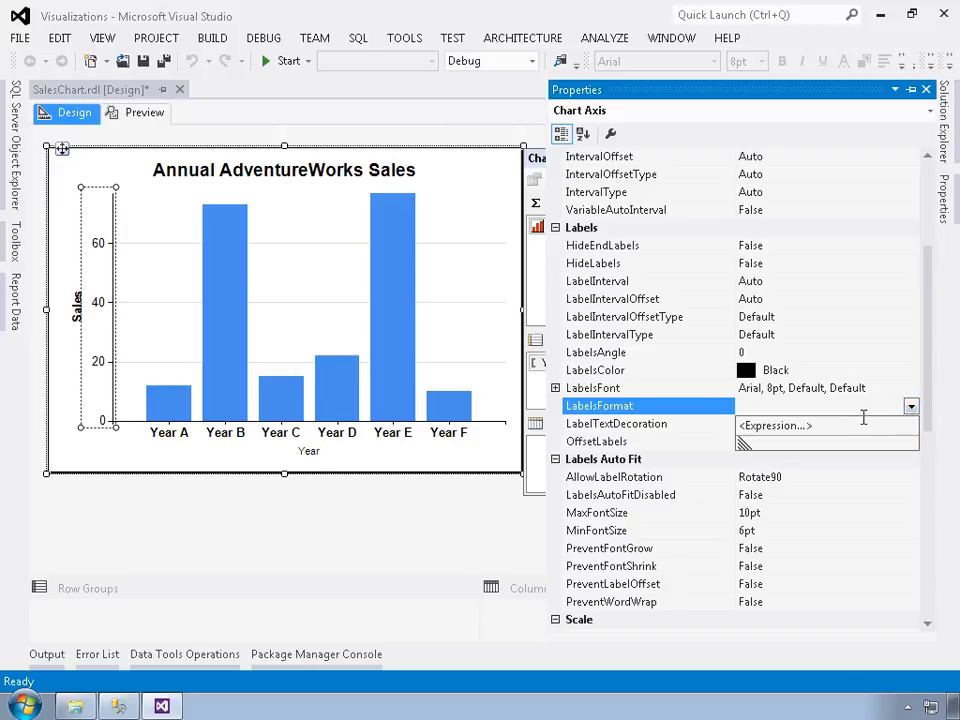
click(864, 418)
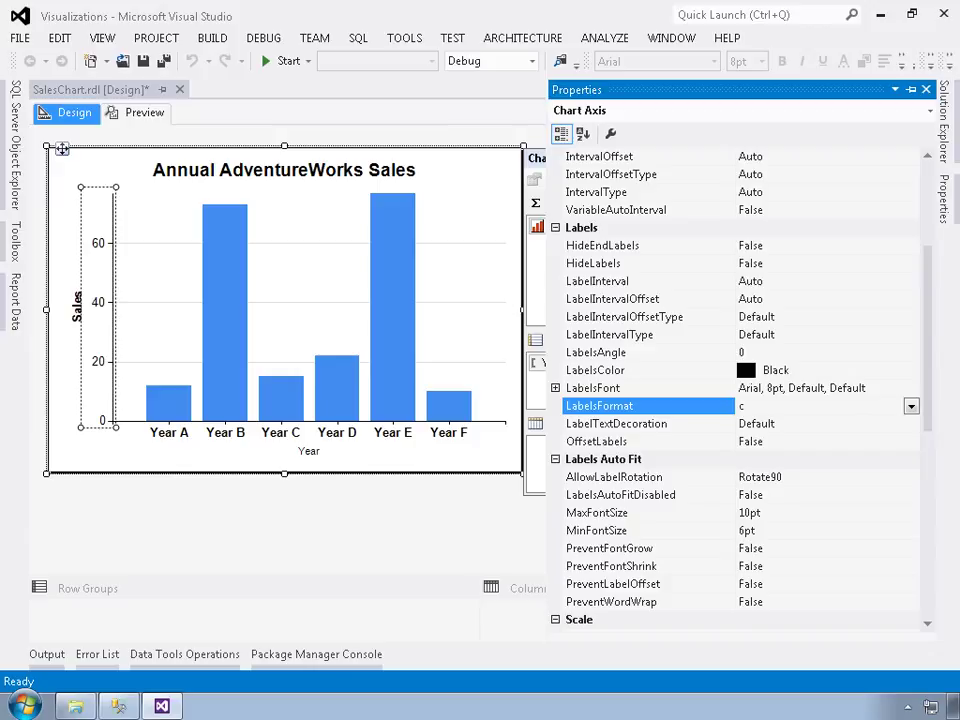
text(c0)
key(Return)
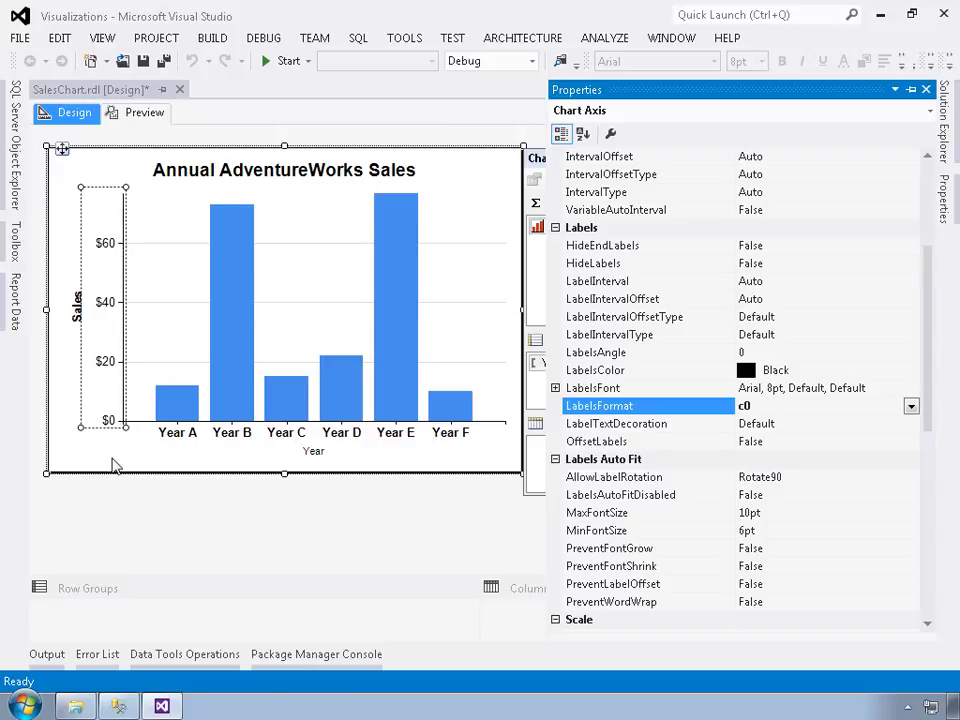
click(240, 322)
click(182, 303)
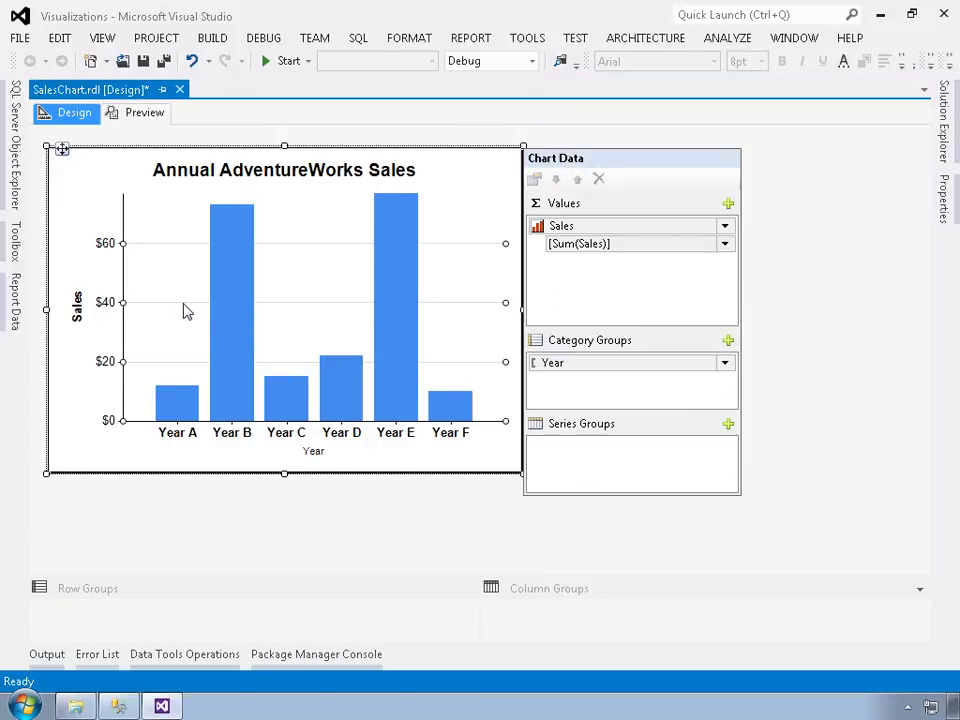
click(168, 274)
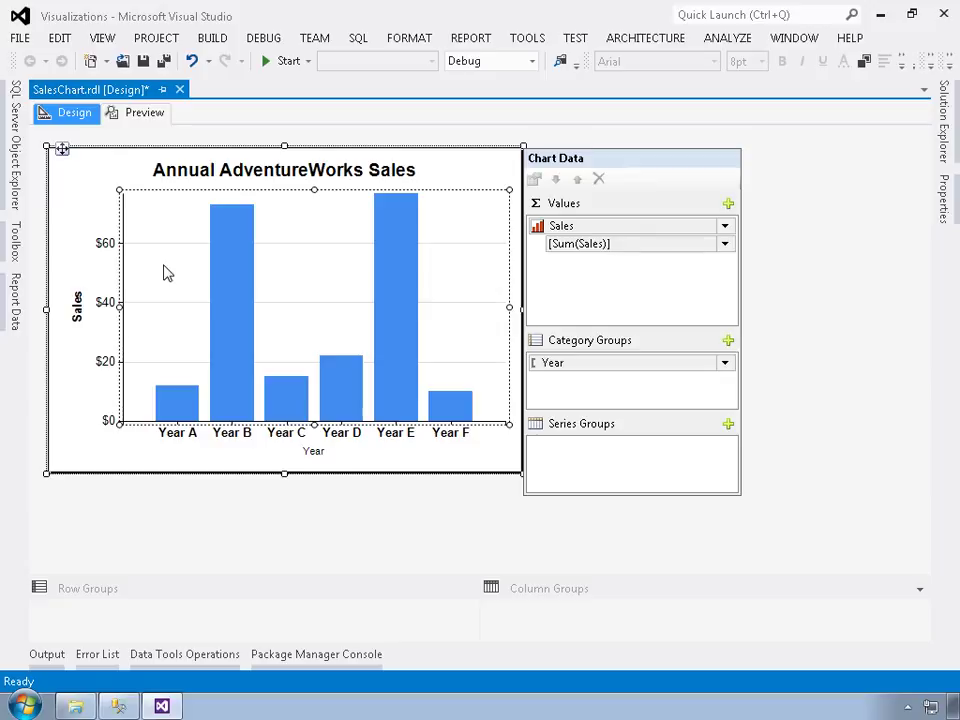
click(229, 310)
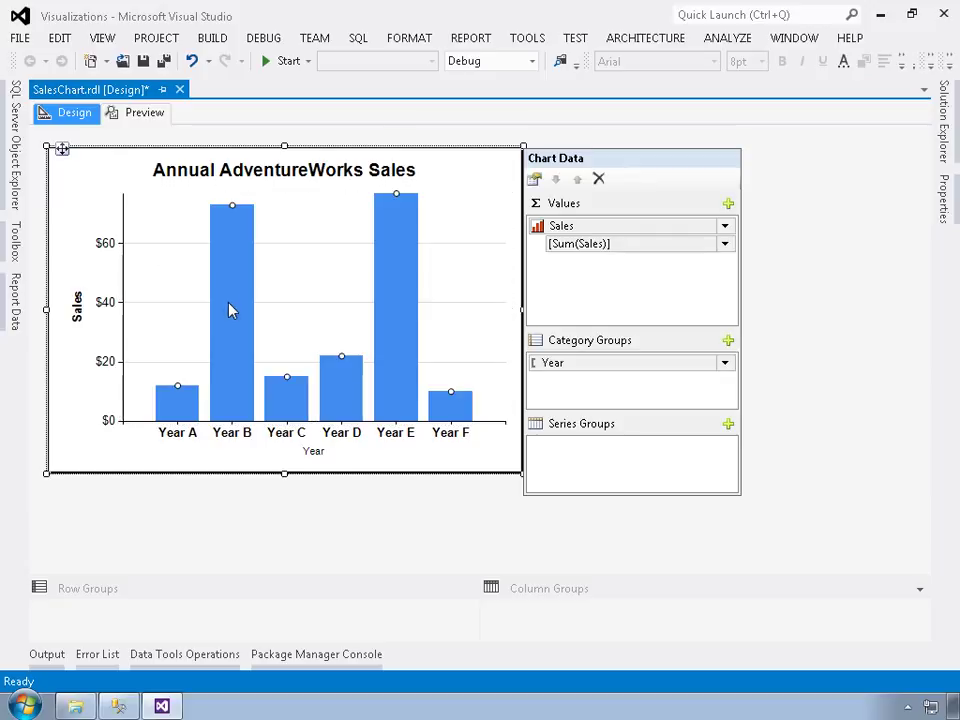
click(146, 303)
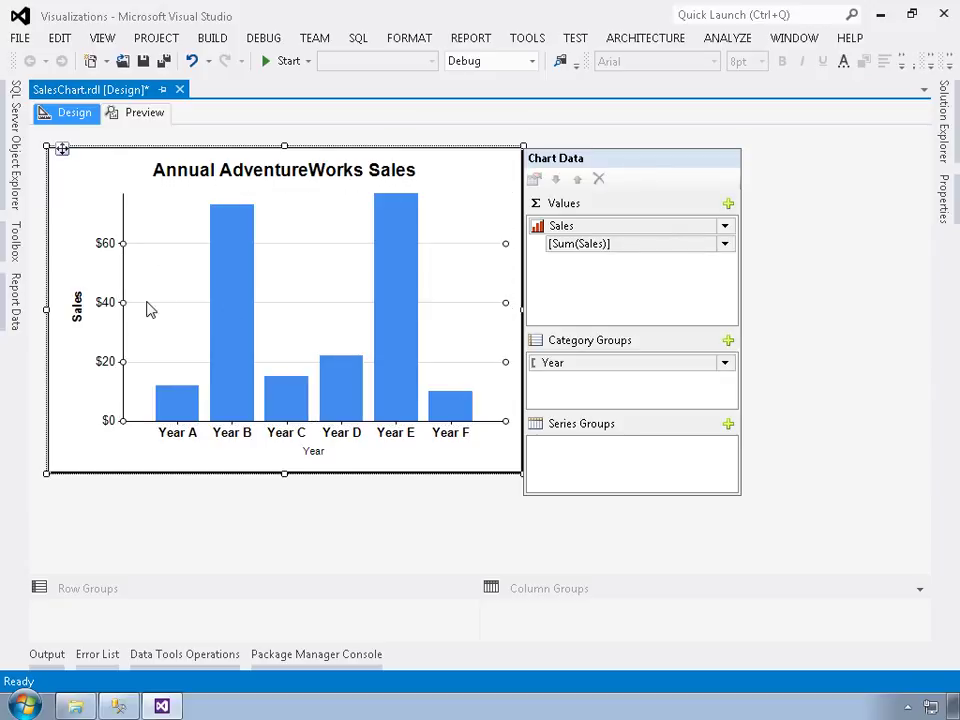
Step: Enable 3D for the chart area in its Chart Area Properties
click(165, 277)
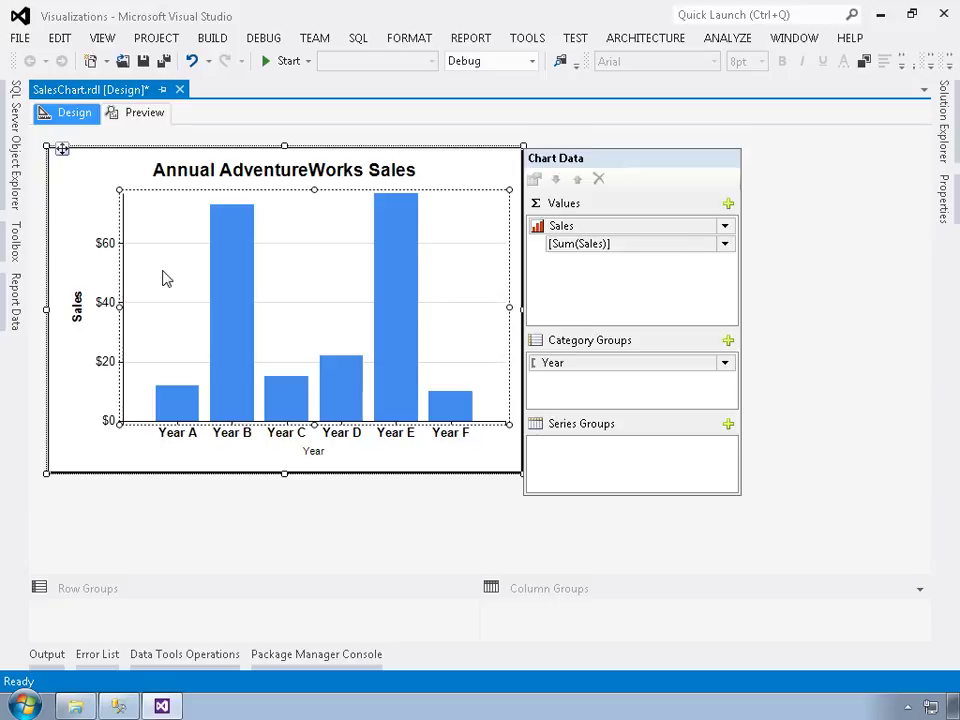
right_click(165, 277)
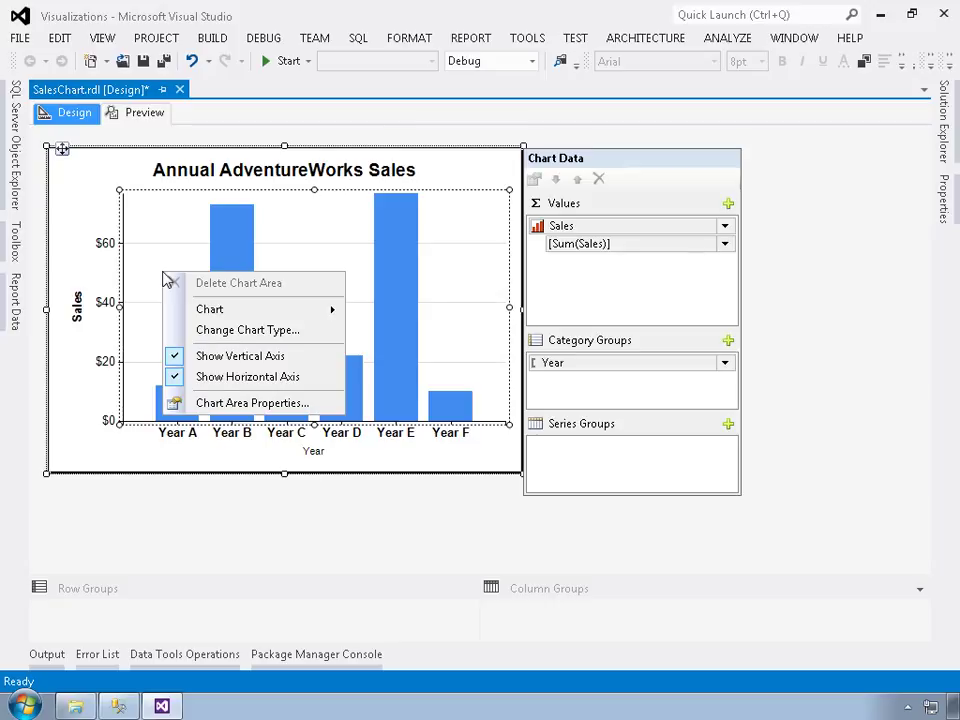
click(213, 408)
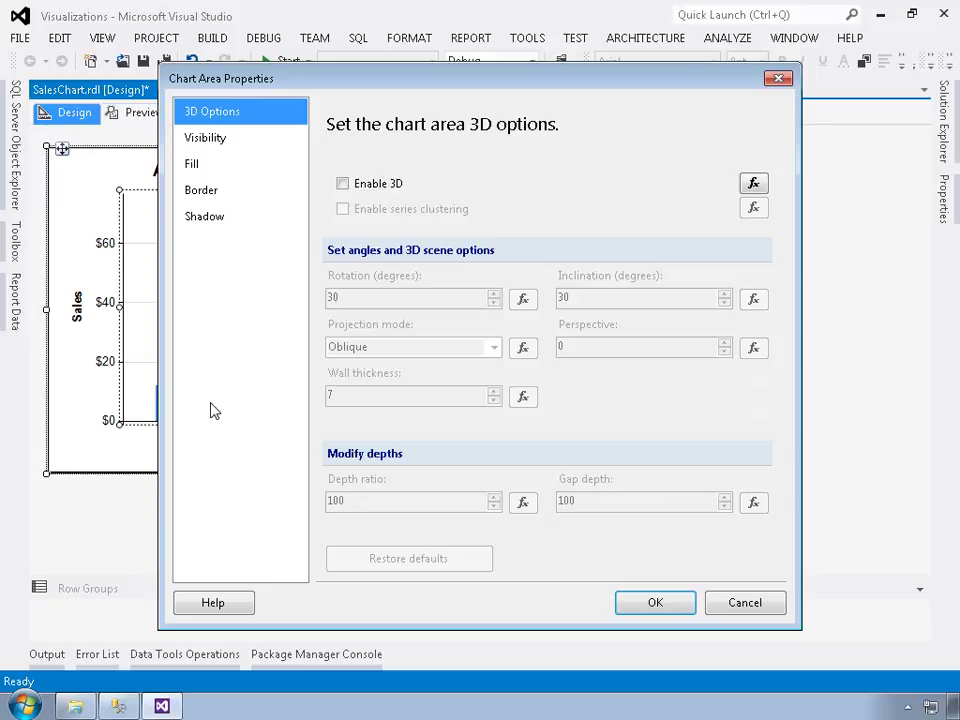
click(343, 185)
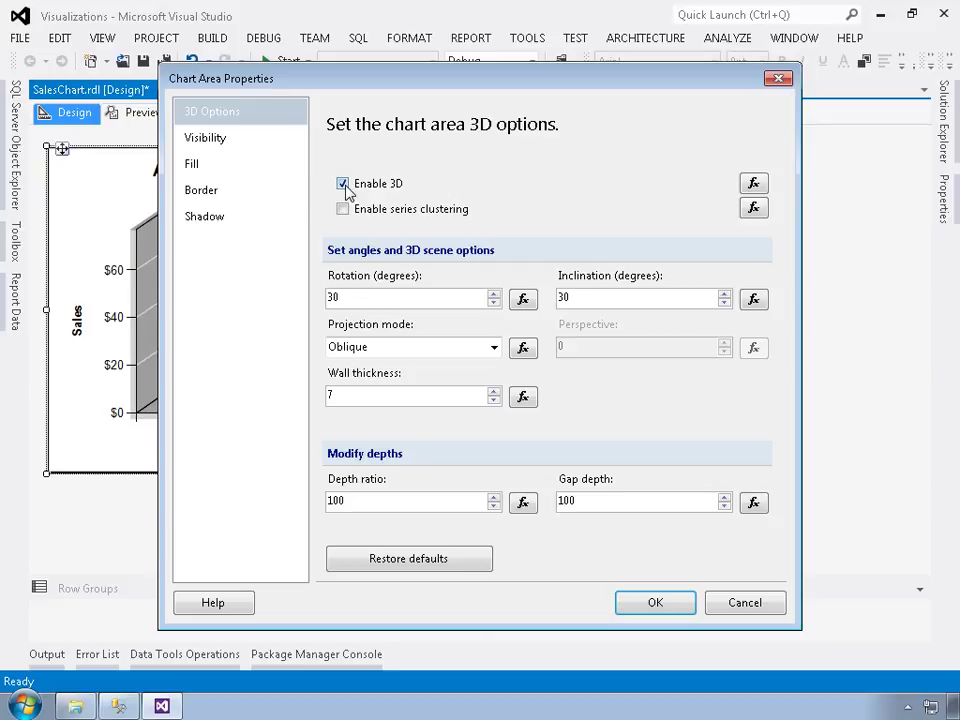
Step: Set both the rotation and the inclination of the 3D chart area to 20 degrees
click(494, 303)
click(494, 303)
click(494, 303)
click(494, 303)
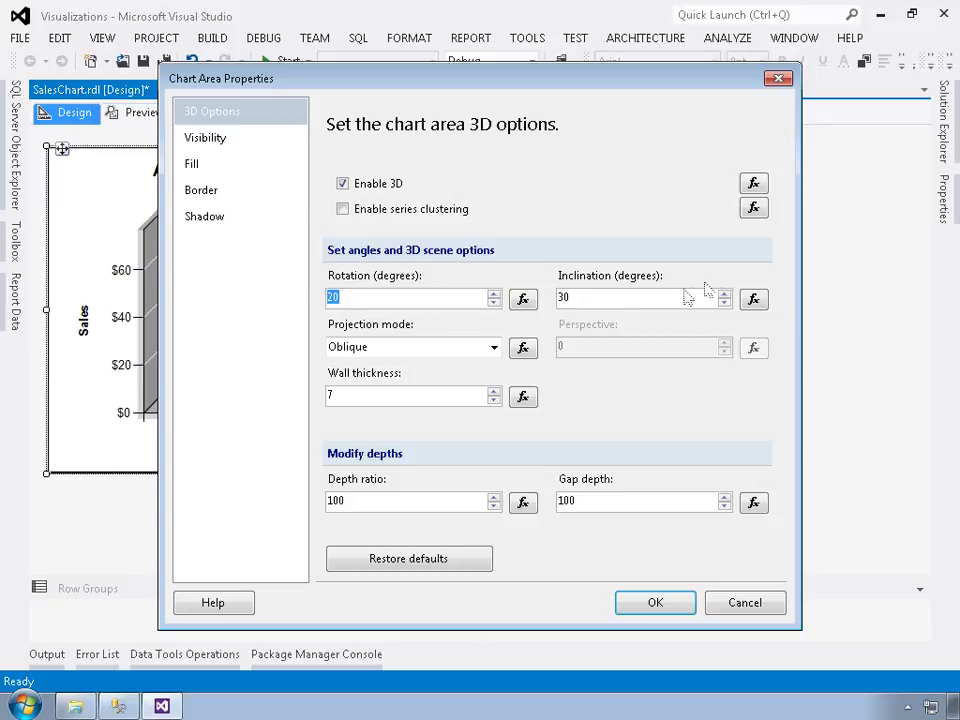
drag(602, 300, 551, 303)
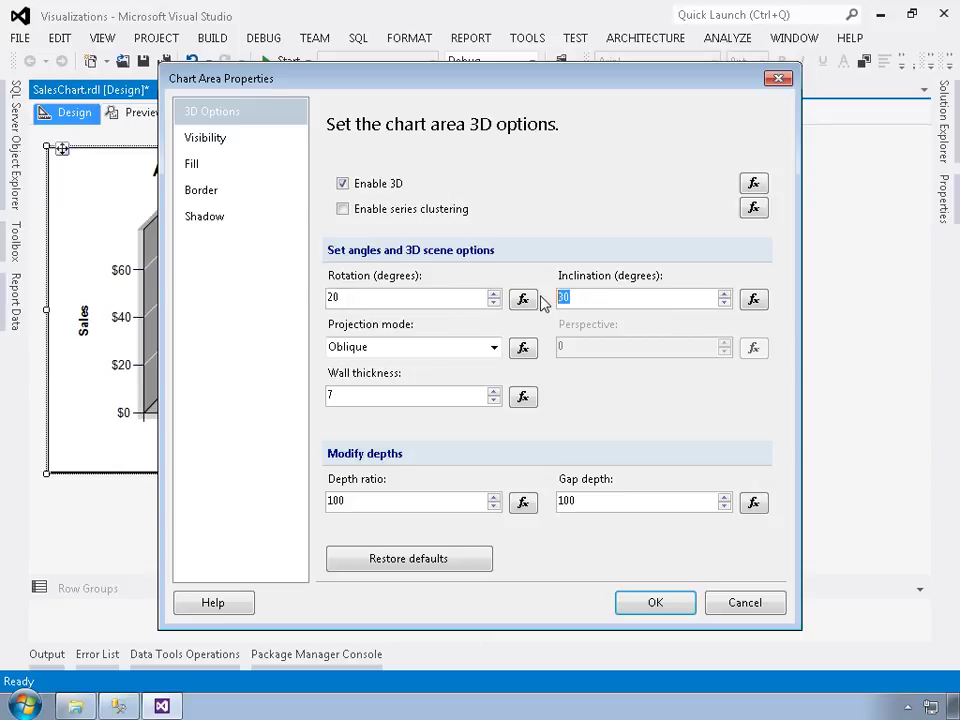
text(20)
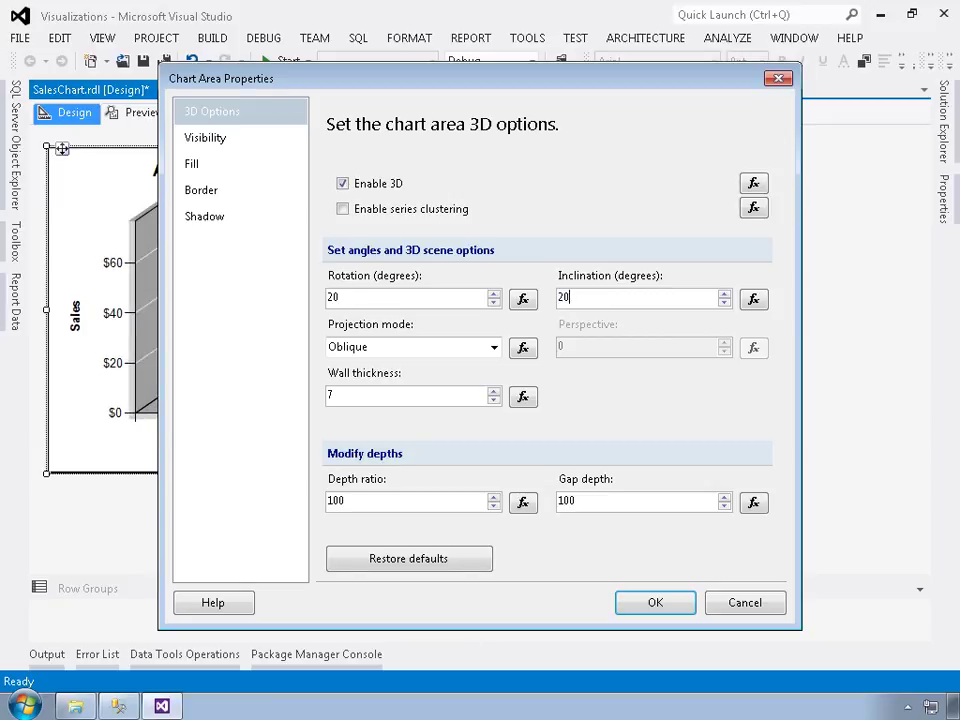
Step: Try other inclination angles with the chart in view, settle on 20 degrees and apply the 3D options
drag(422, 86, 560, 108)
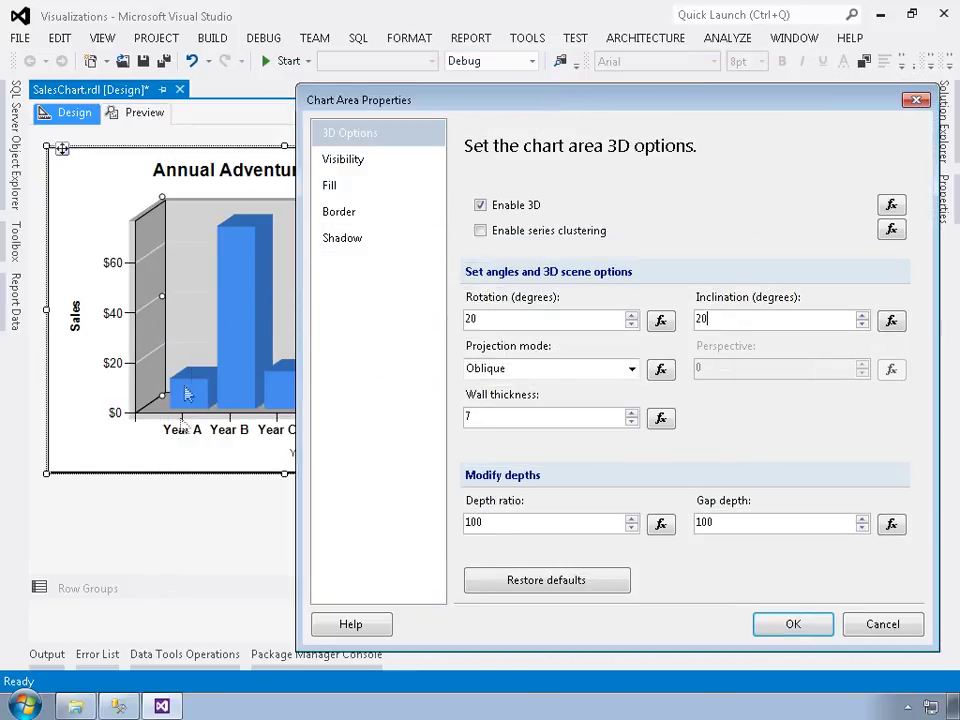
click(860, 316)
click(860, 316)
click(860, 316)
click(860, 316)
click(860, 316)
click(860, 316)
click(860, 316)
click(861, 325)
click(861, 325)
click(861, 325)
click(861, 325)
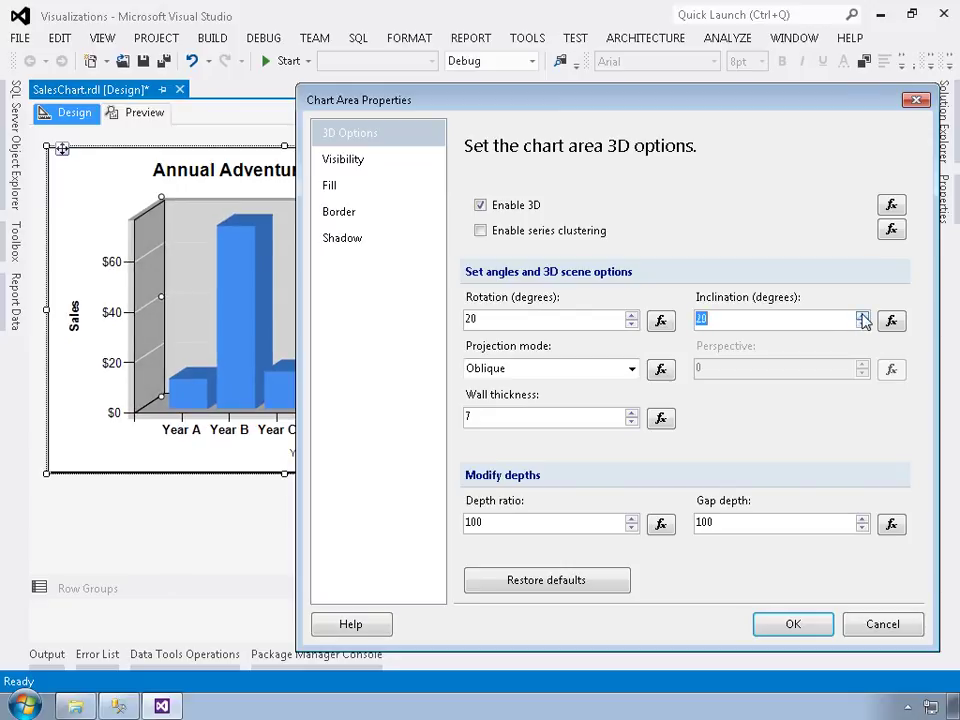
click(861, 325)
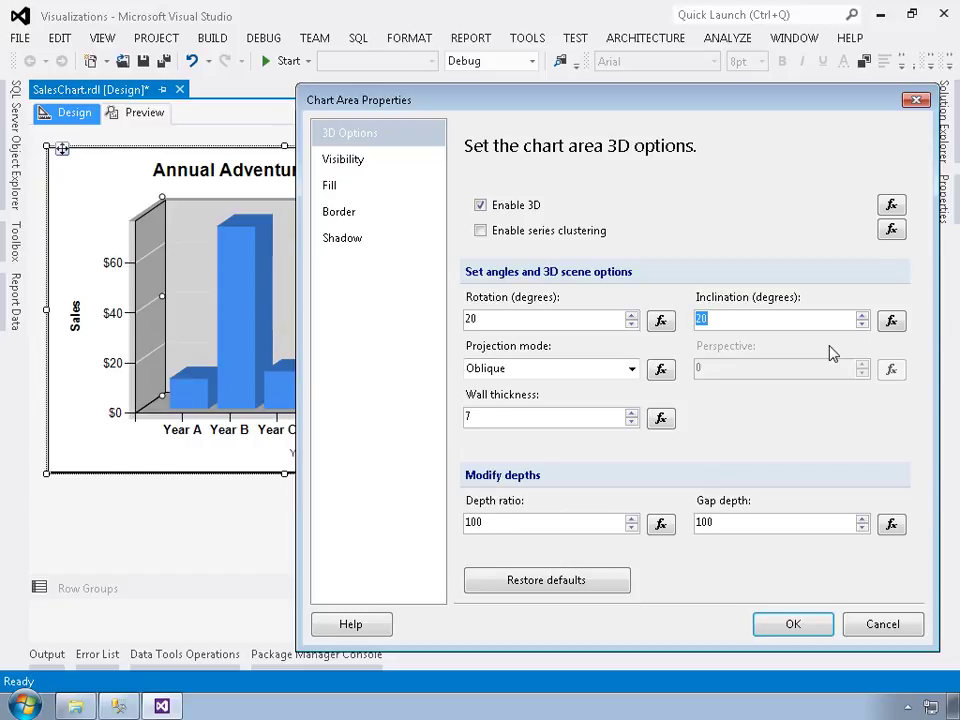
click(792, 625)
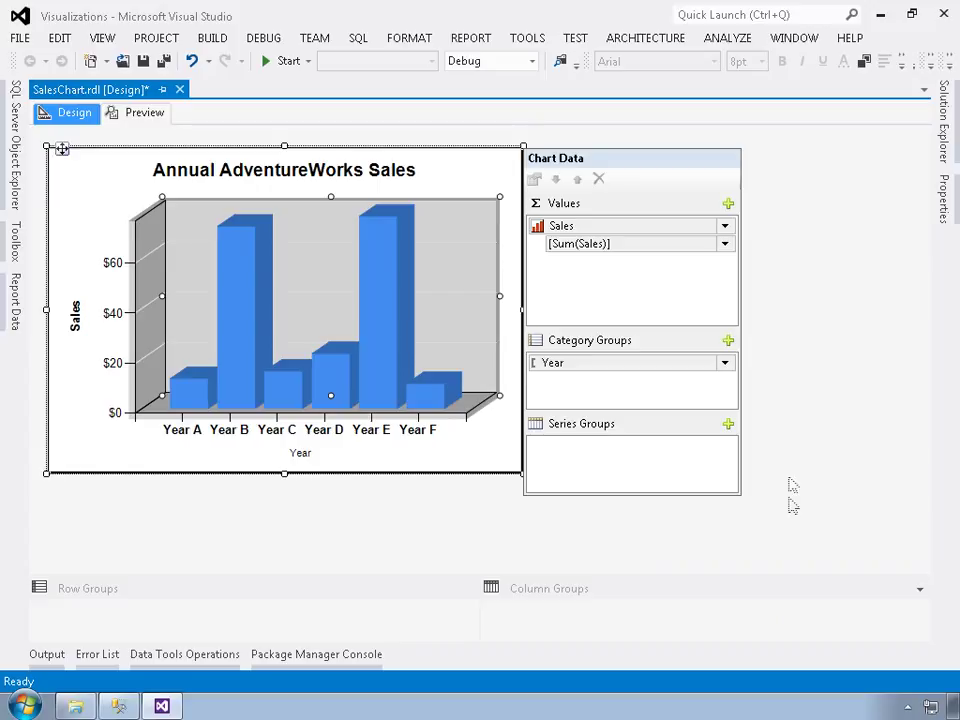
Step: Select the whole chart and set its width to 7in in the size properties
click(490, 463)
click(943, 200)
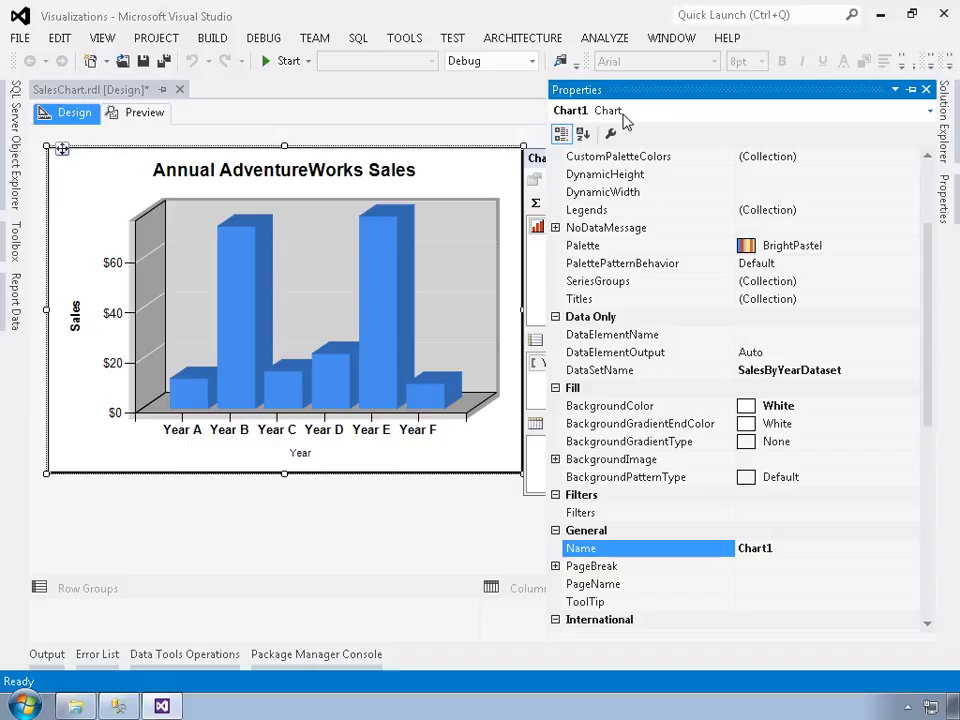
click(928, 525)
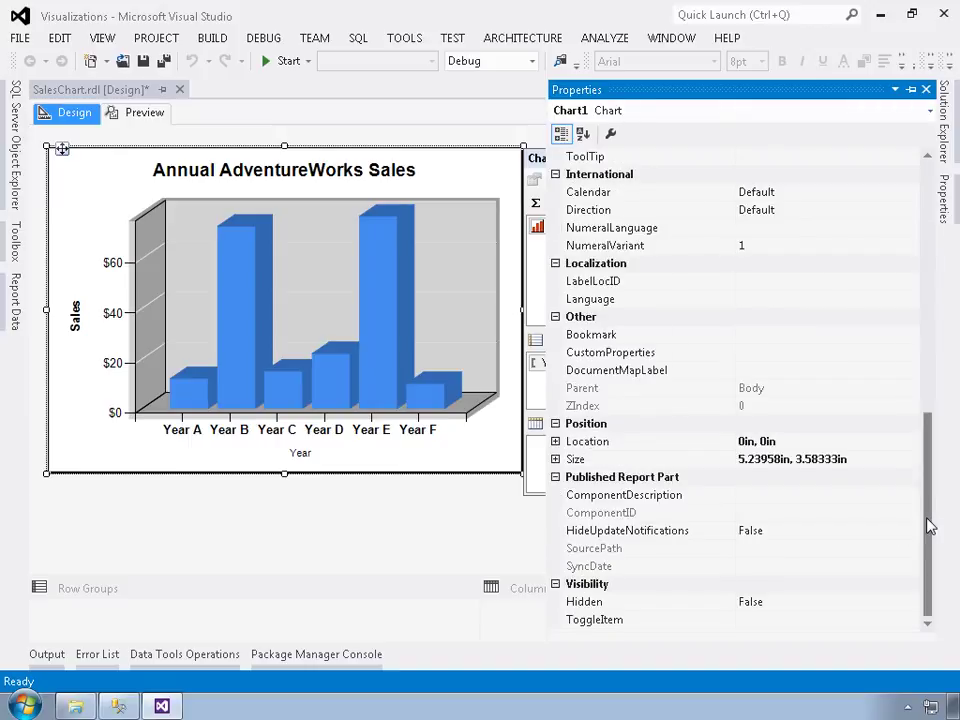
click(555, 459)
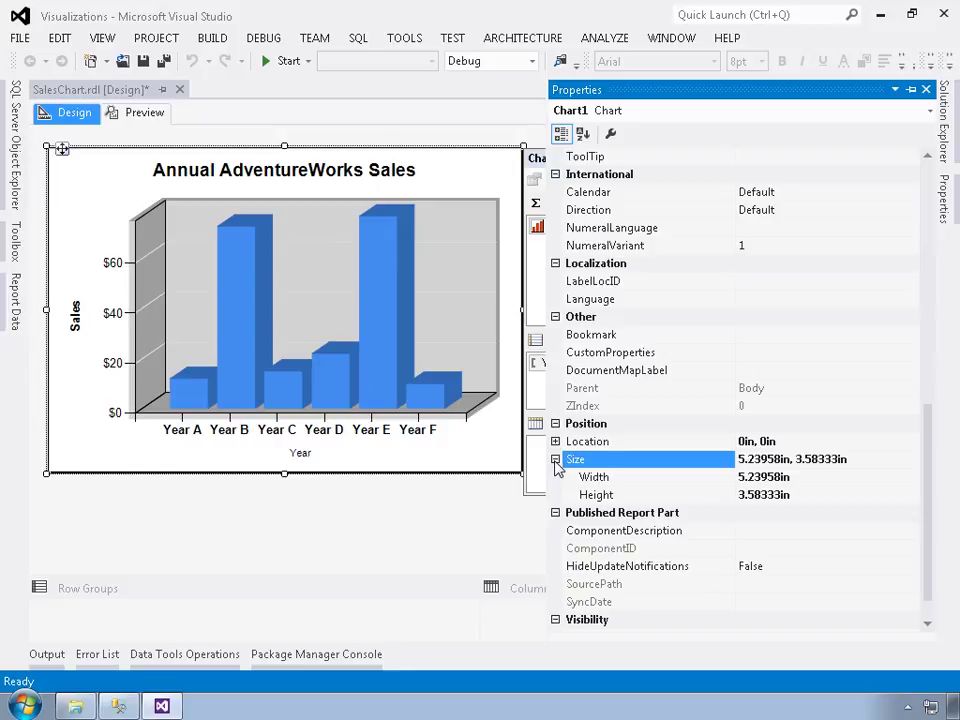
click(767, 477)
drag(784, 478, 739, 478)
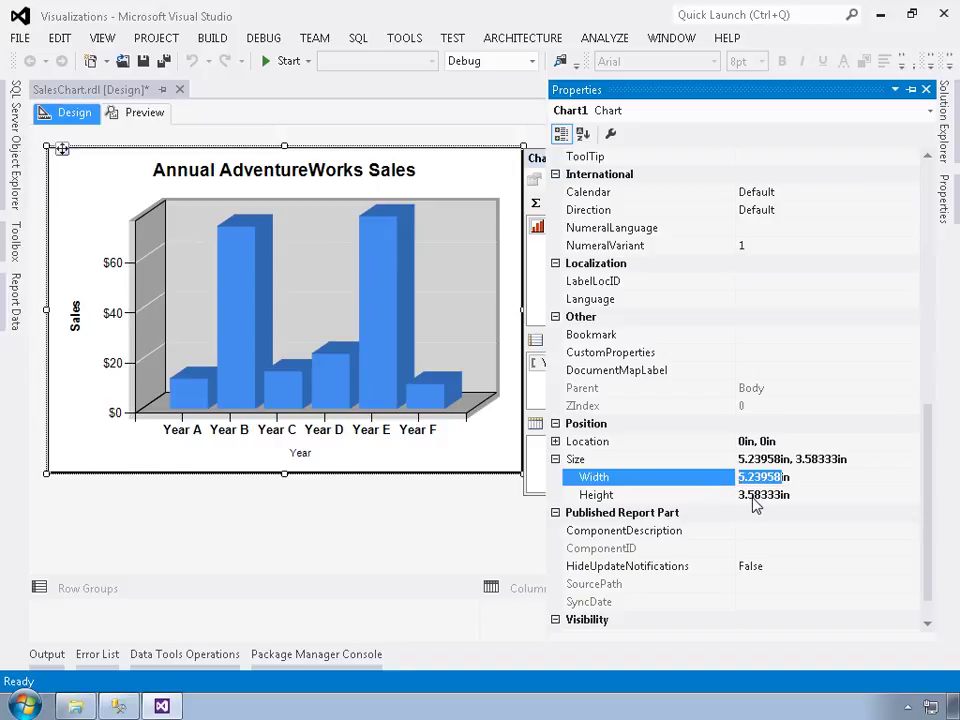
text(7)
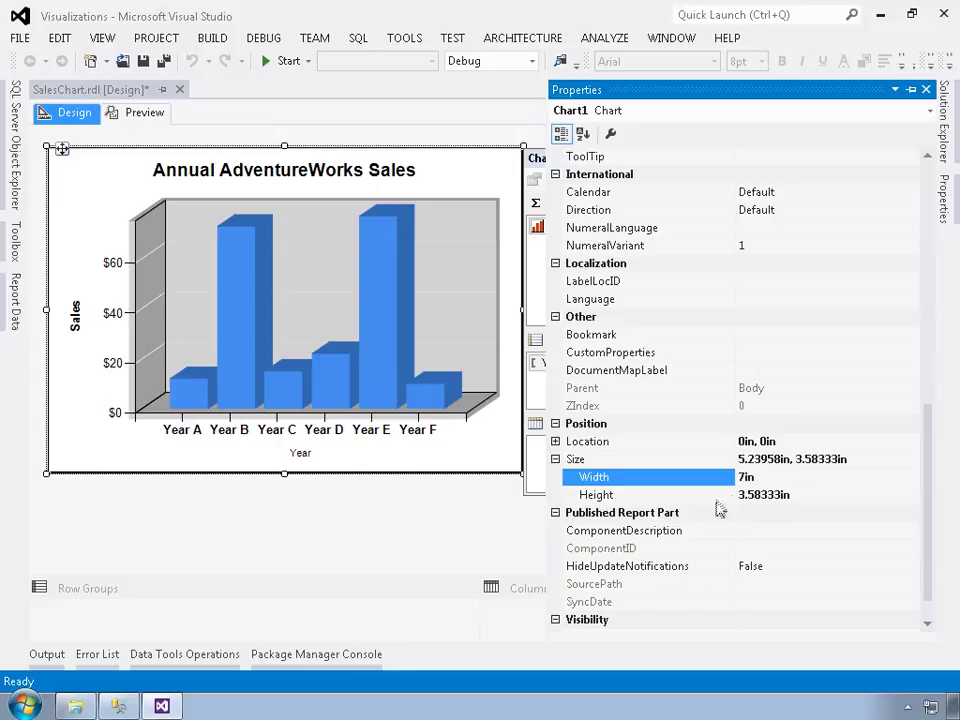
Step: Set the height of the chart to 5in
click(722, 498)
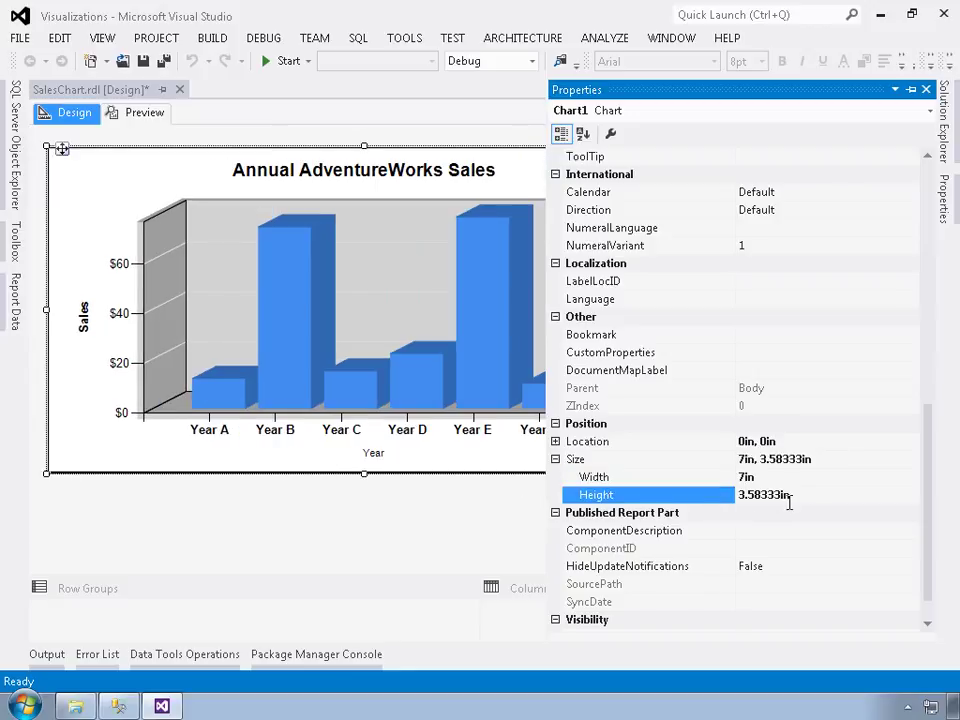
drag(781, 496, 740, 496)
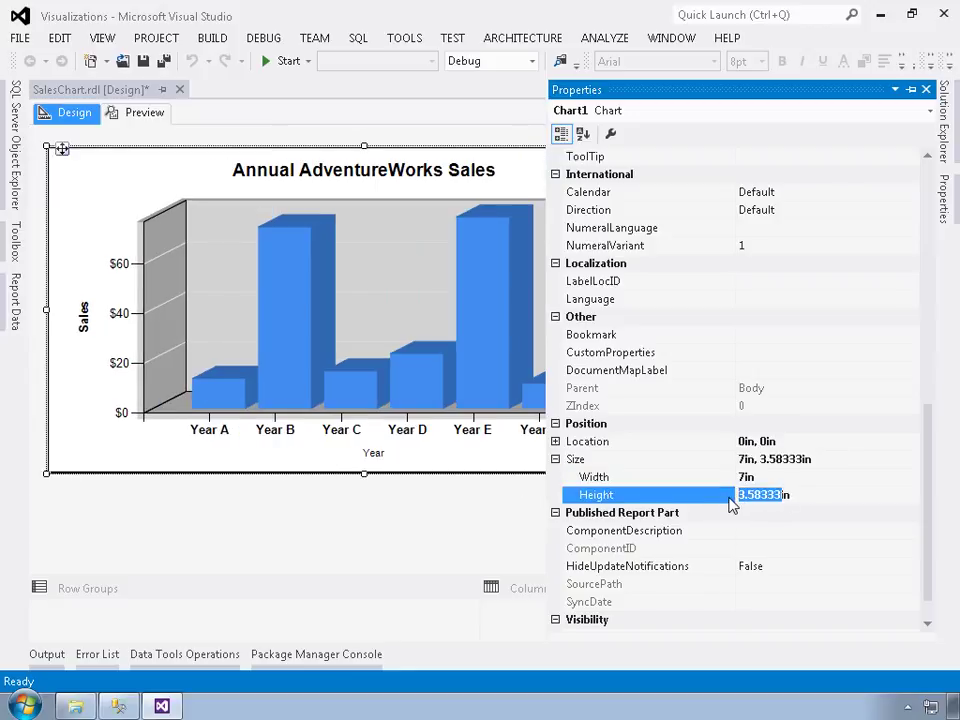
text(5)
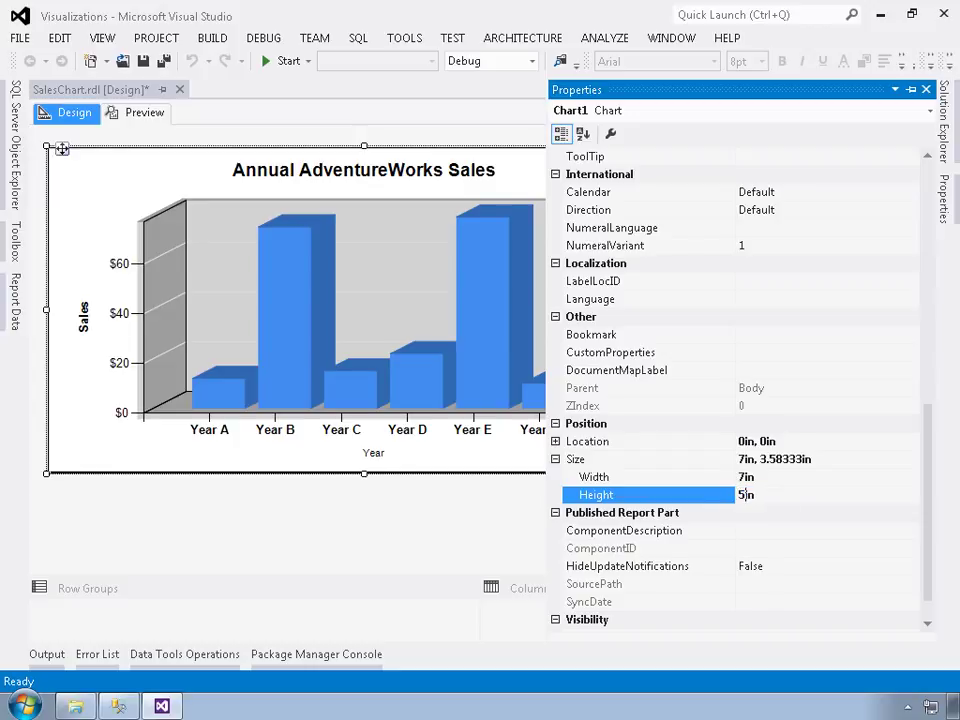
key(Return)
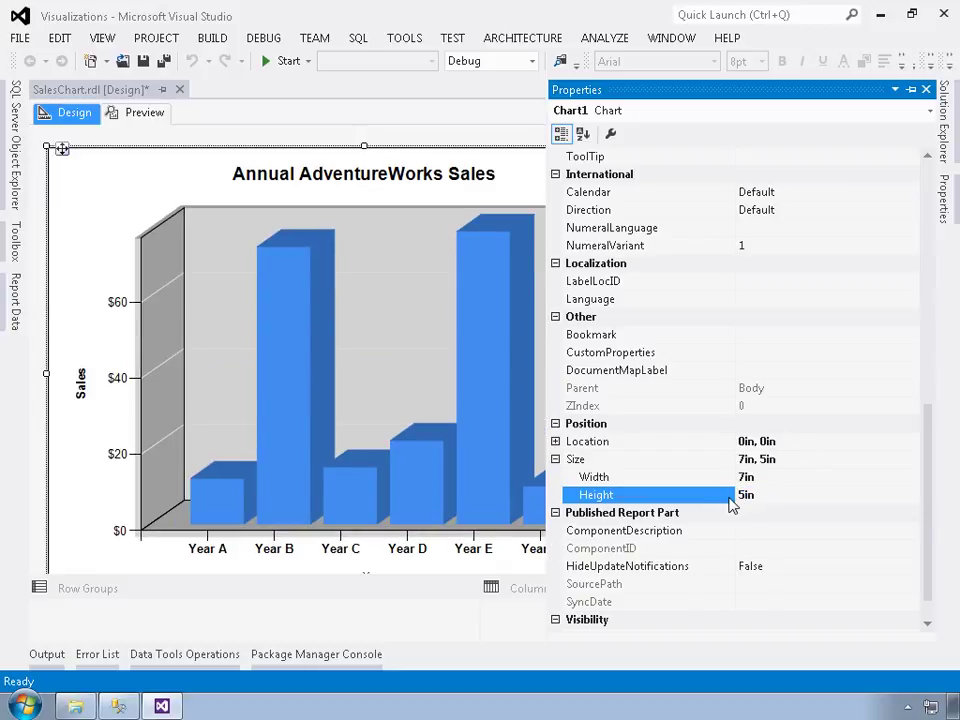
Step: Check the resized chart in the report design and preview the SalesChart.rdl report
click(99, 192)
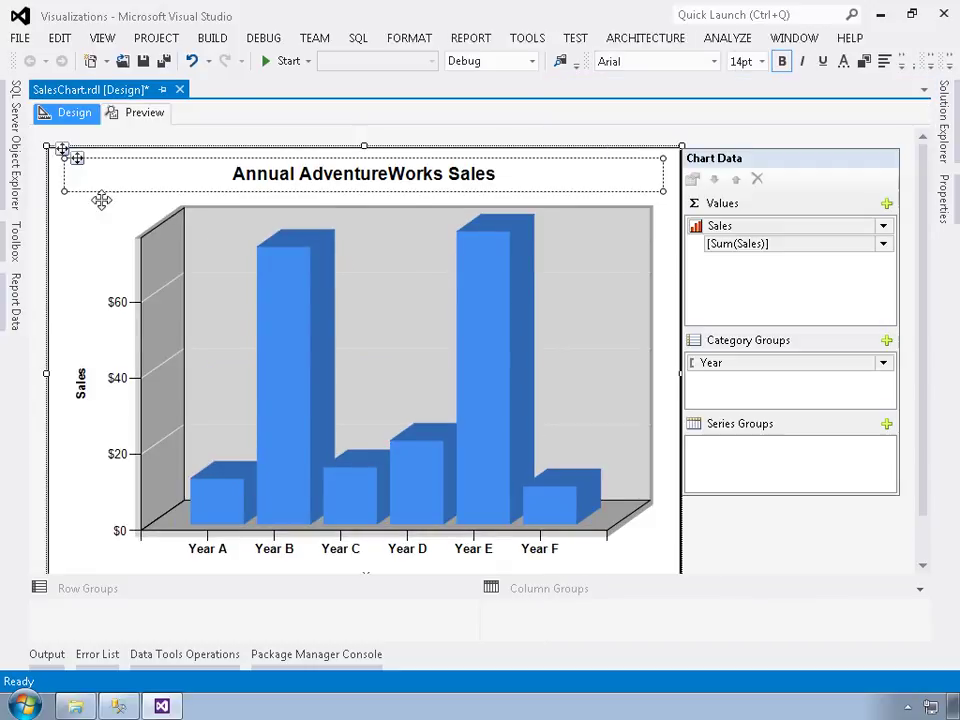
scroll(110, 284, down, 1)
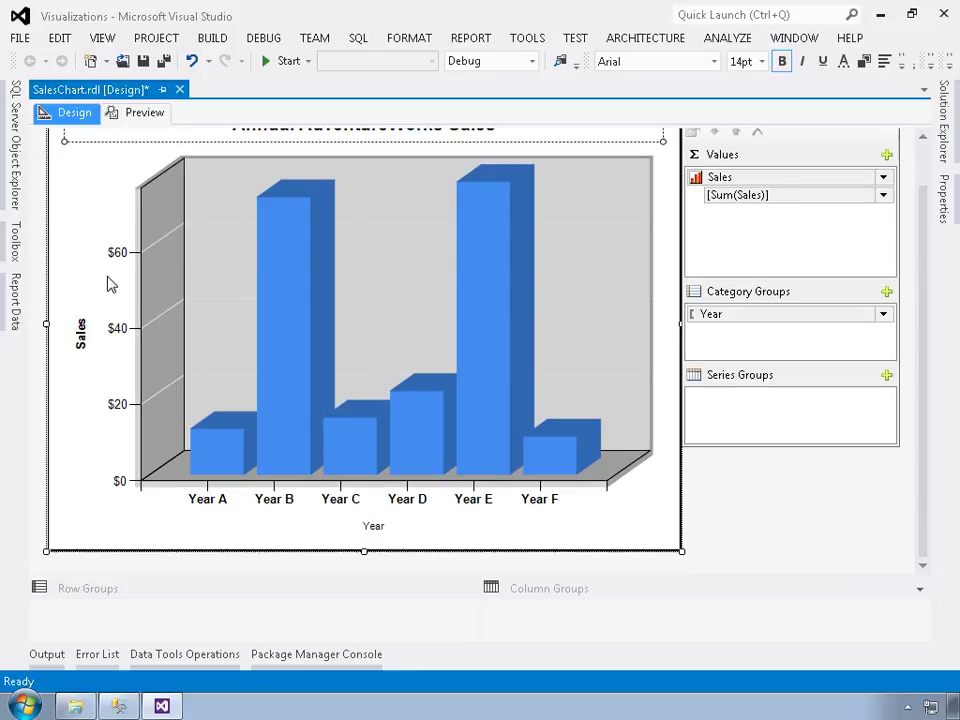
scroll(110, 284, up, 1)
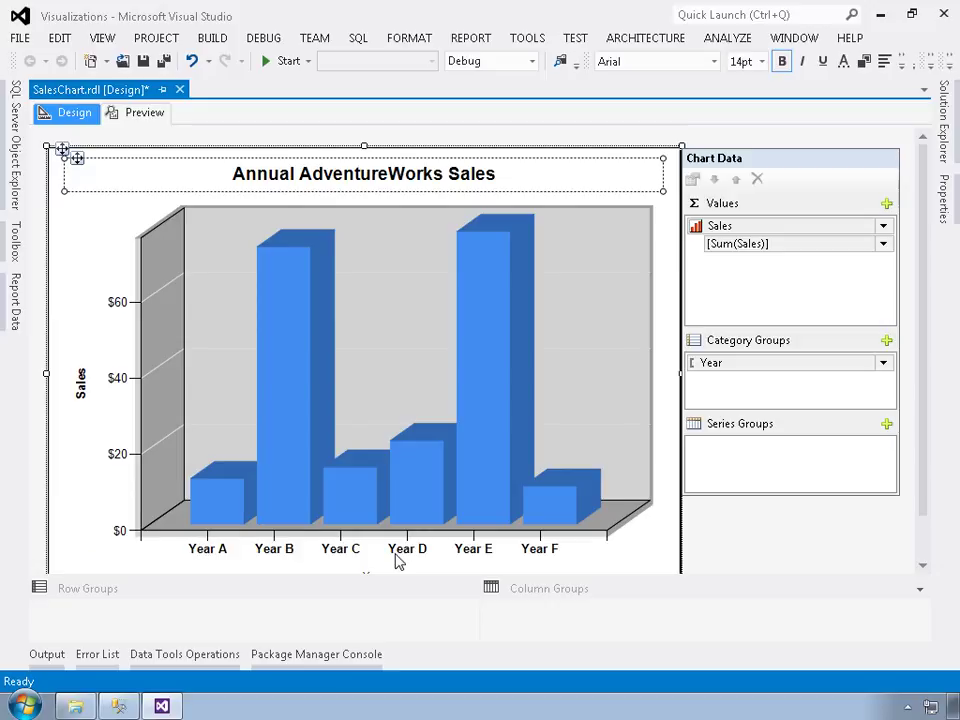
click(140, 115)
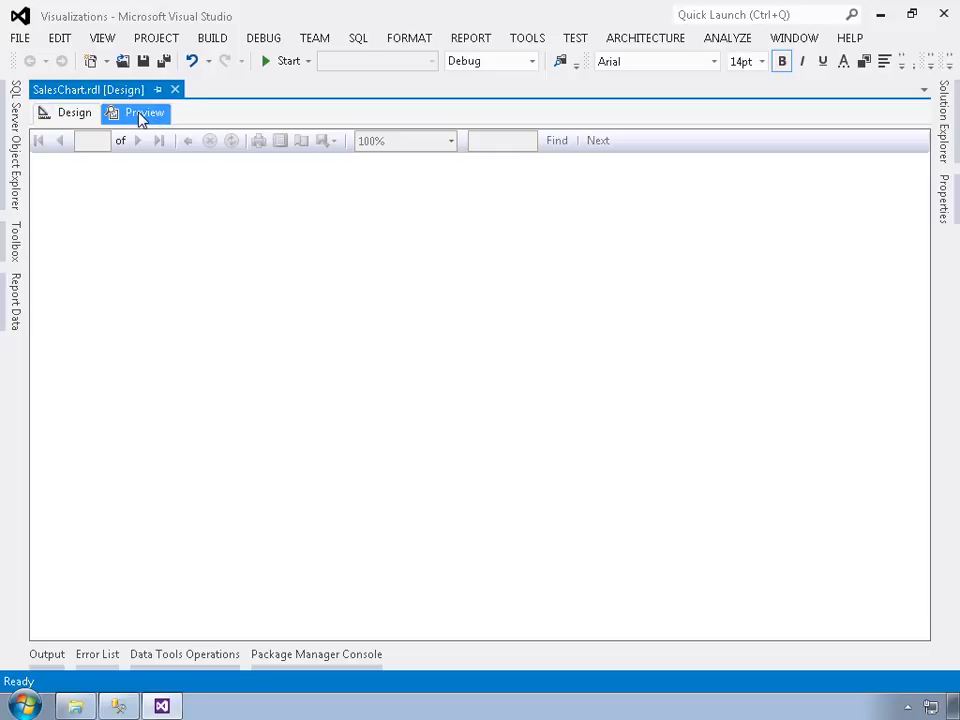